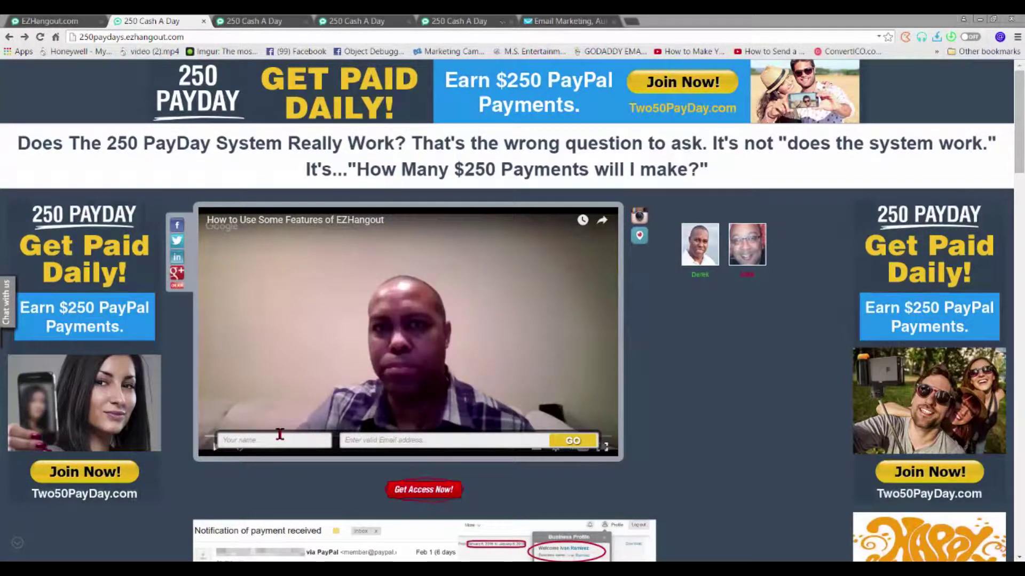
Compare the sign-up form styles on the open 250 Cash A Day pages: video overlays, embedded course form and newsletter pop-up
click(247, 20)
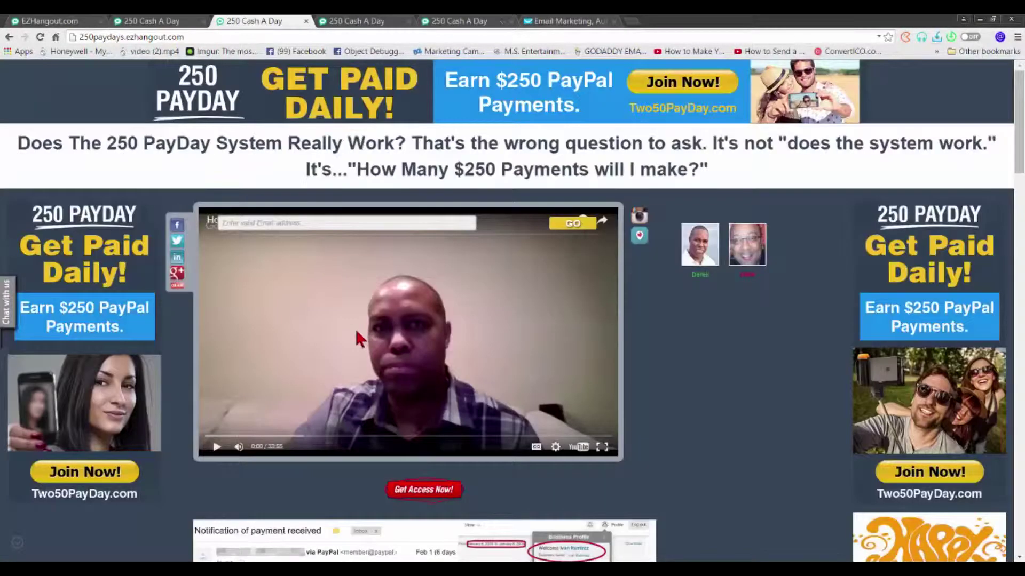
click(134, 20)
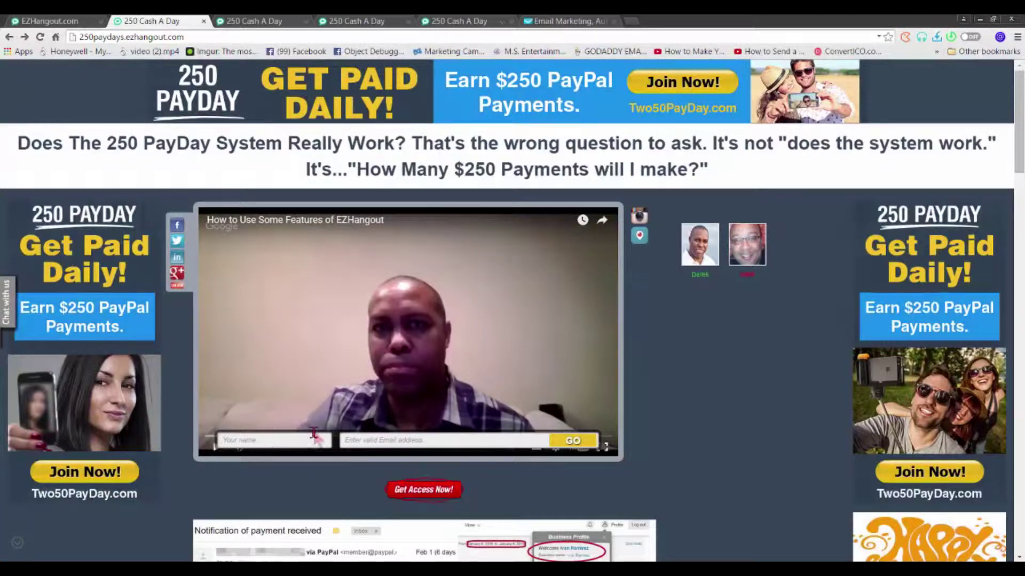
click(227, 21)
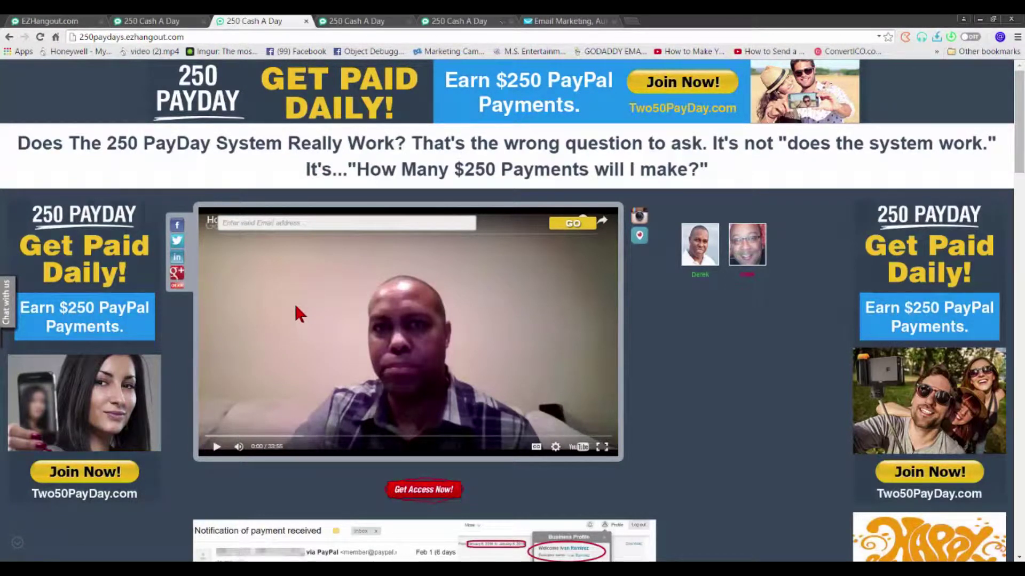
click(335, 21)
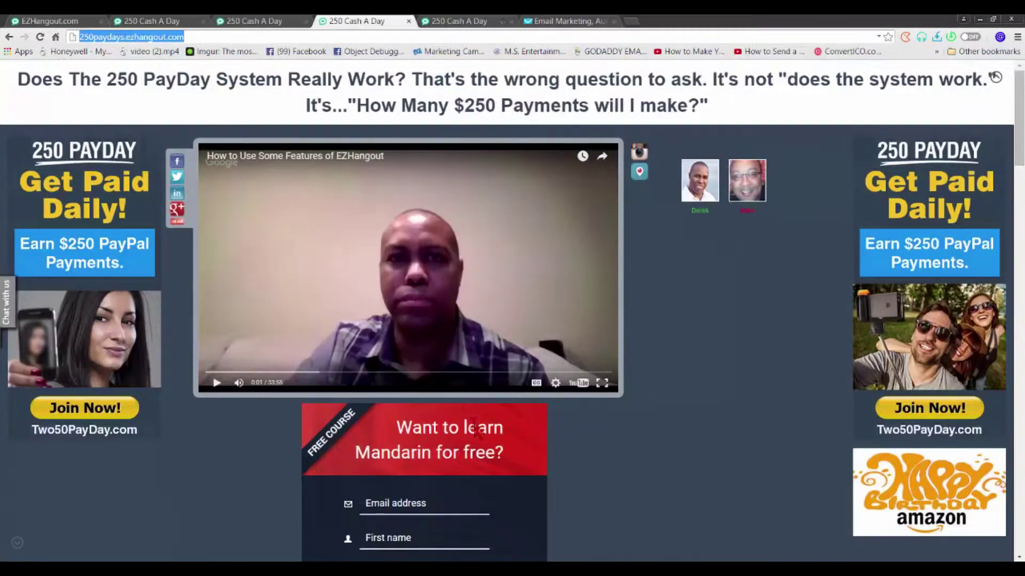
scroll(470, 421, down, 2)
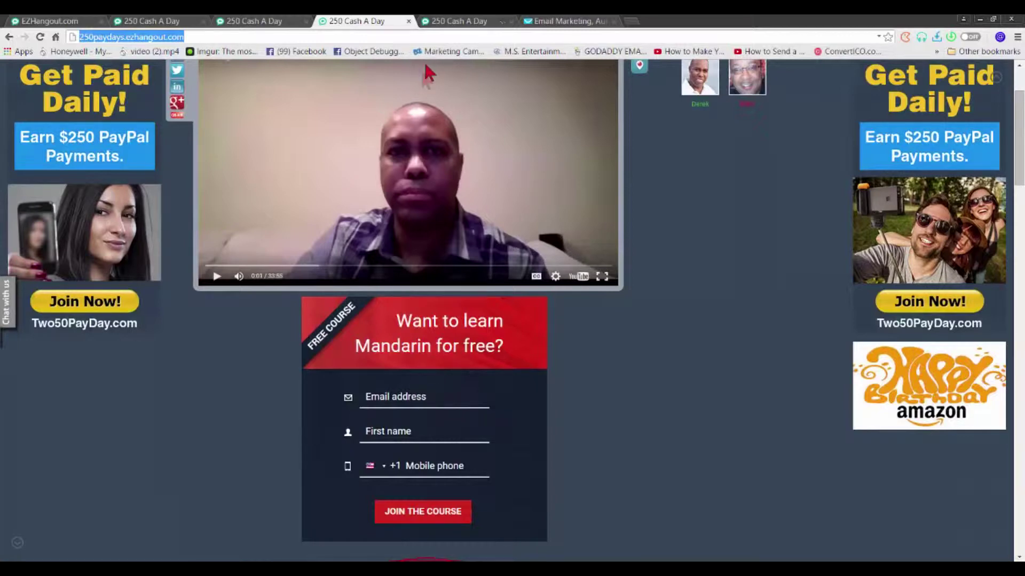
click(449, 21)
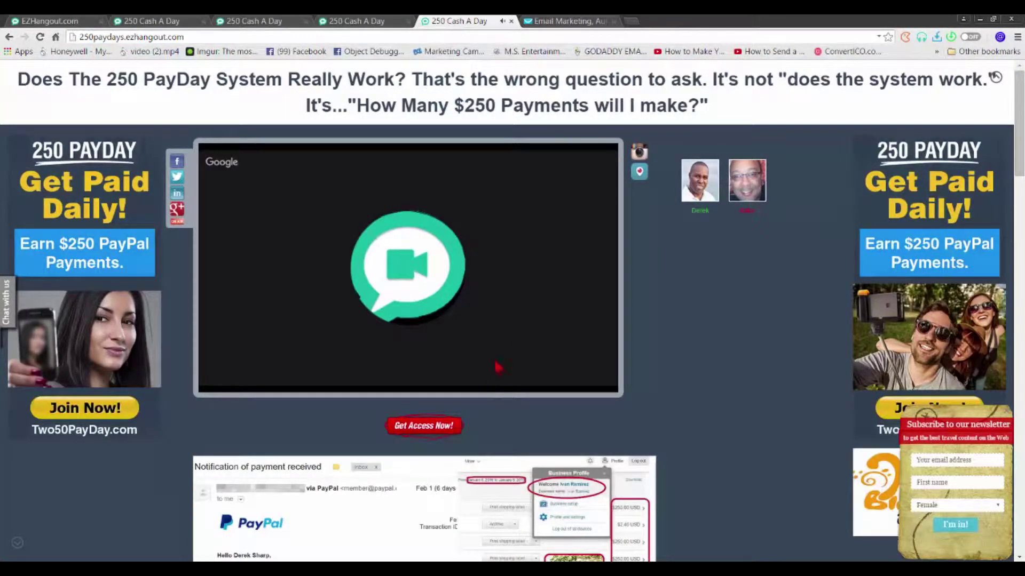
scroll(907, 457, down, 1)
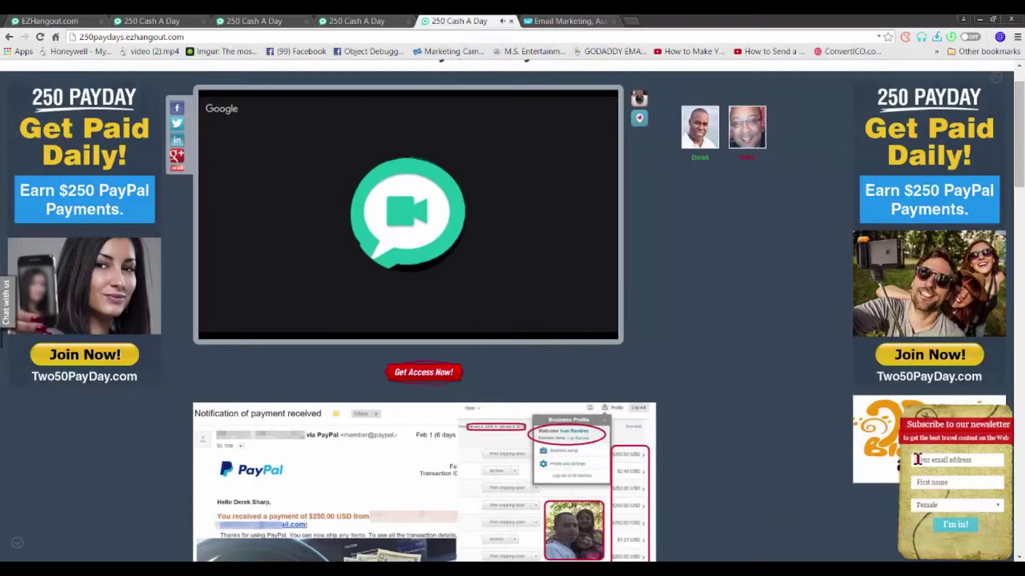
scroll(920, 464, down, 1)
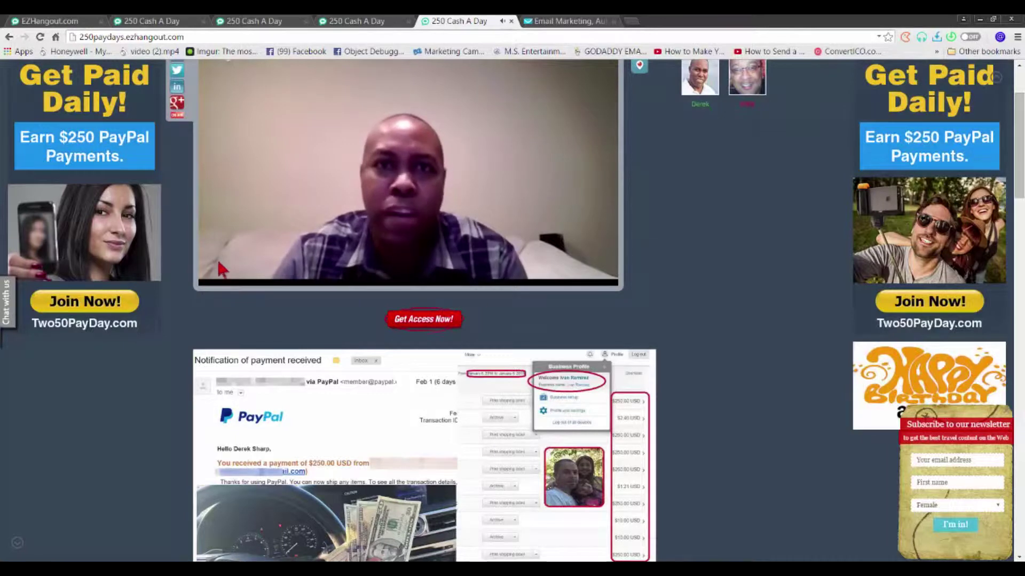
scroll(368, 246, up, 2)
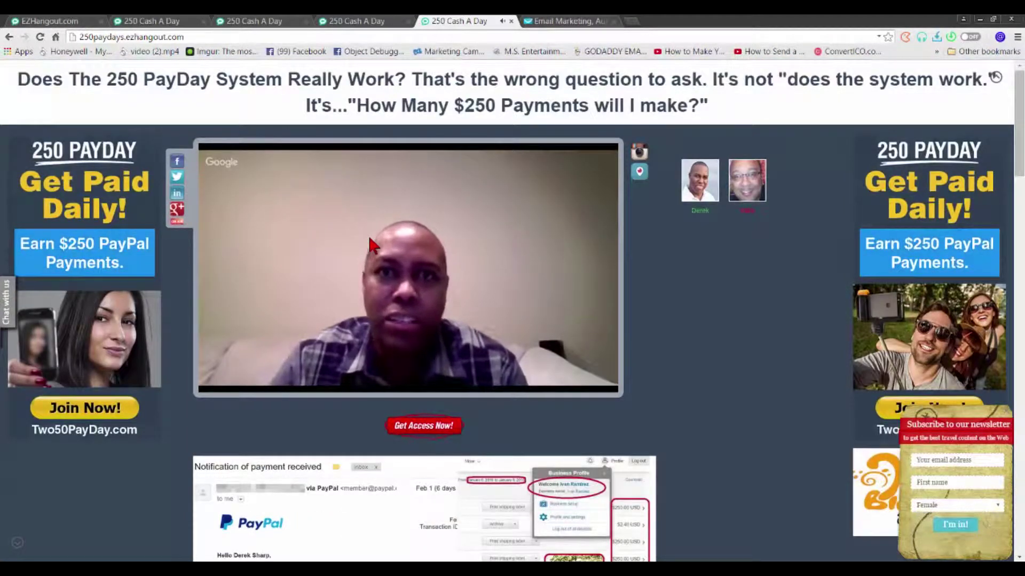
Close the page with the playing video, return to GetResponse's web form templates and use the Stay in Touch template
click(511, 21)
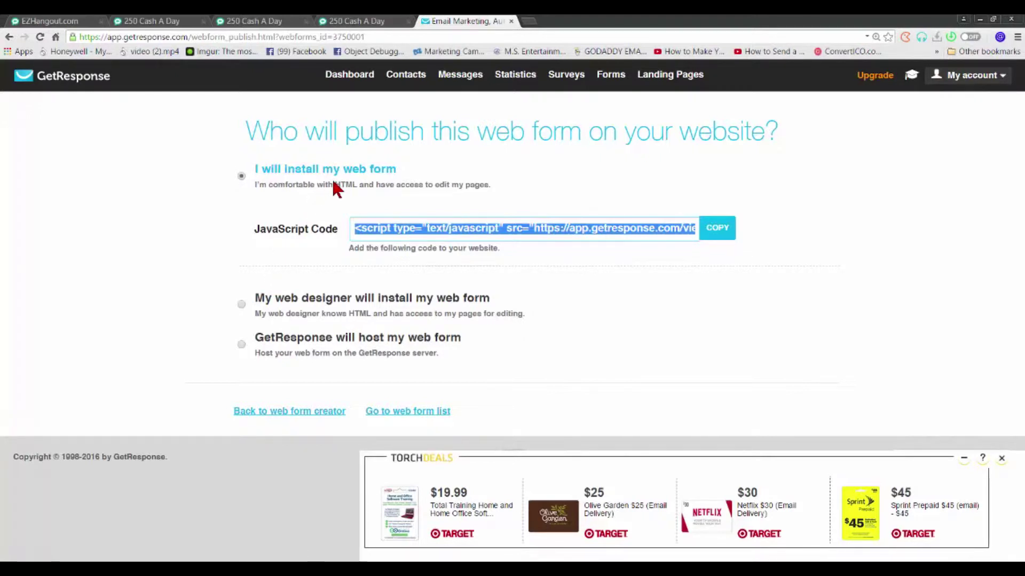
click(11, 38)
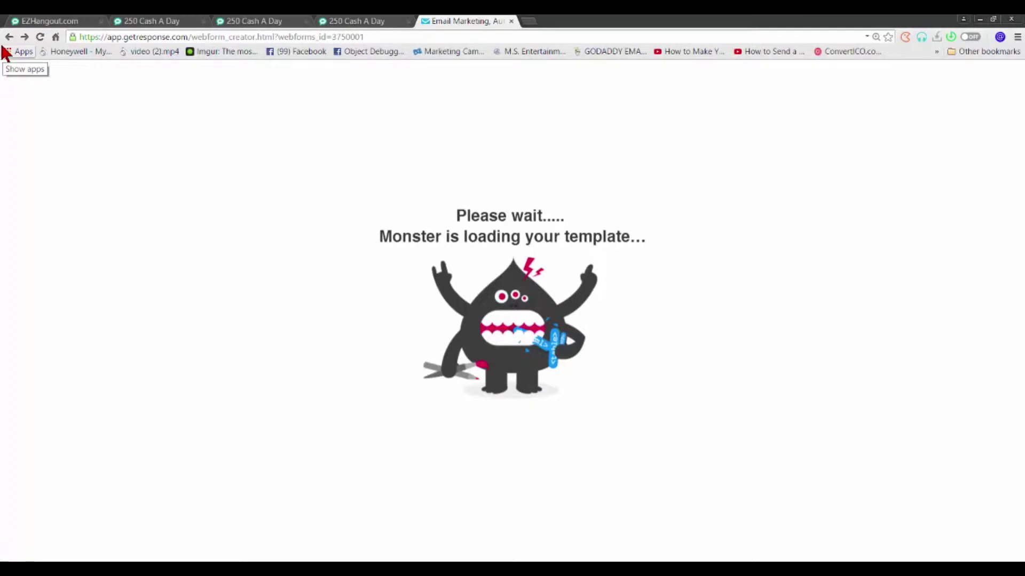
click(6, 41)
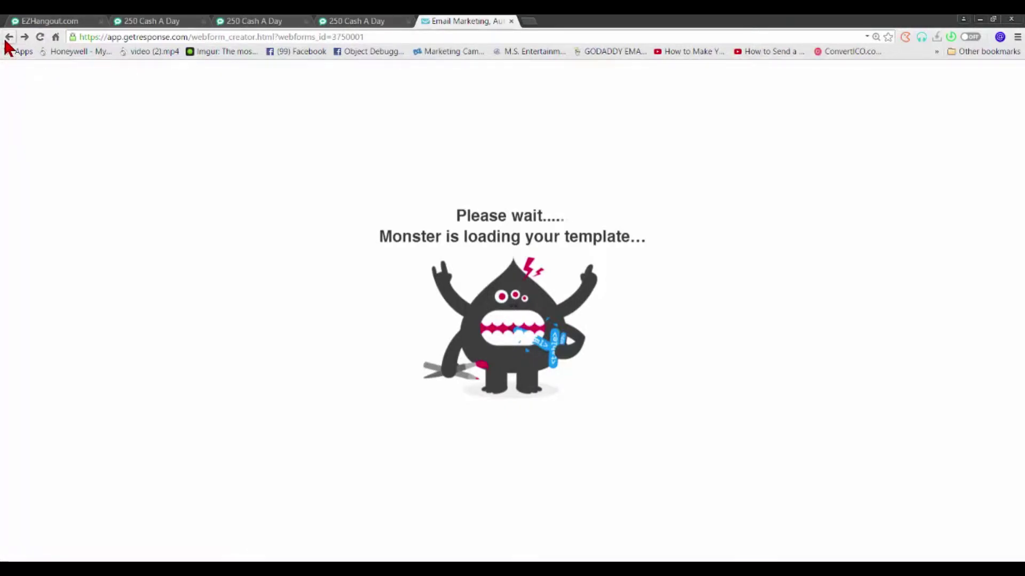
click(7, 41)
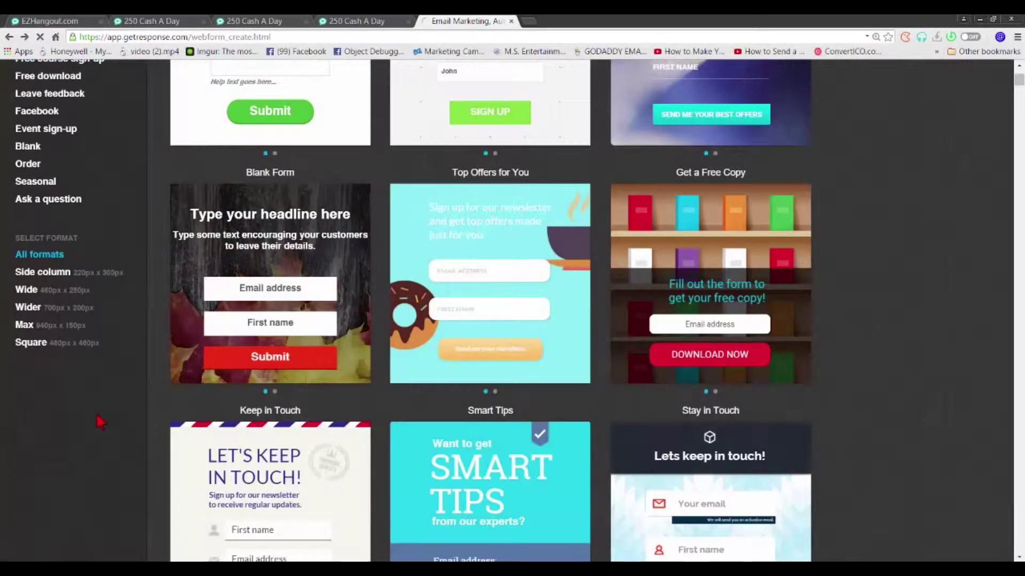
scroll(267, 464, down, 2)
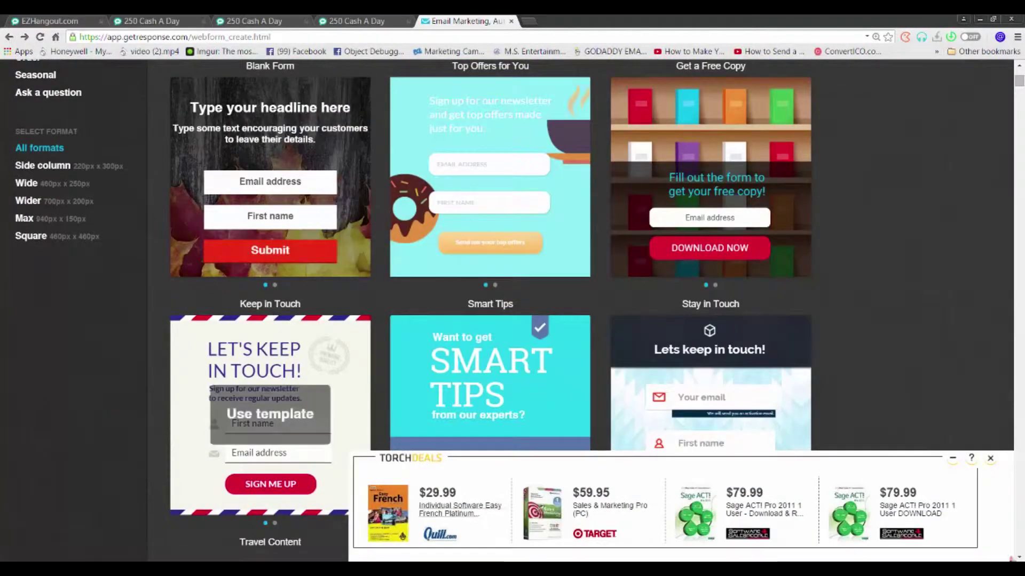
click(990, 460)
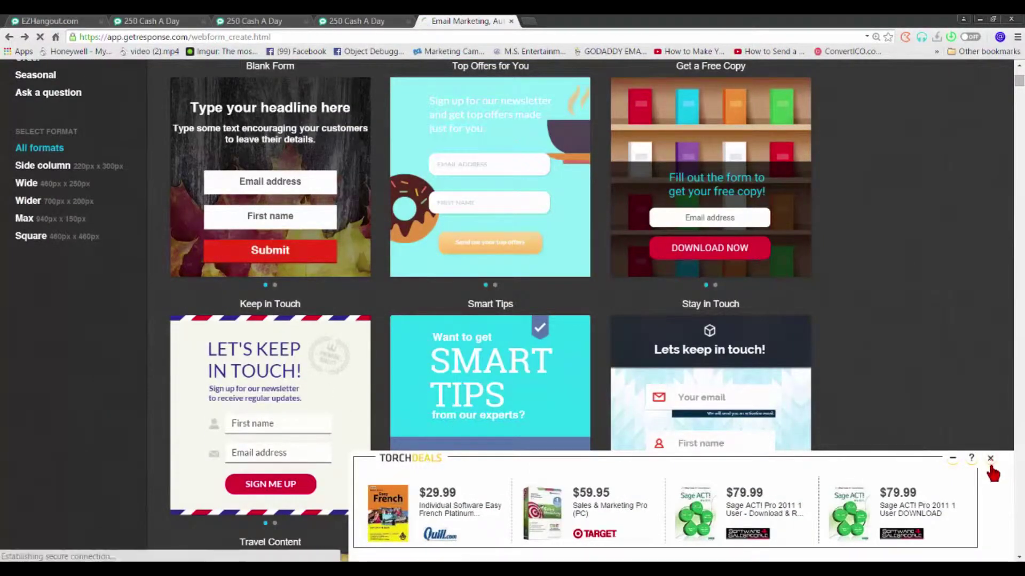
scroll(837, 540, down, 1)
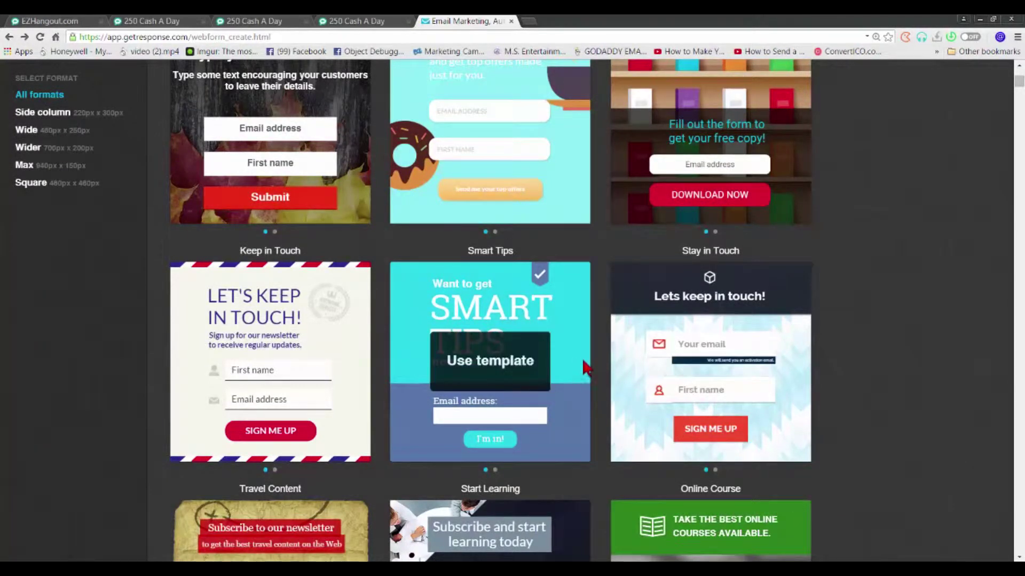
mouse_move(723, 381)
click(725, 377)
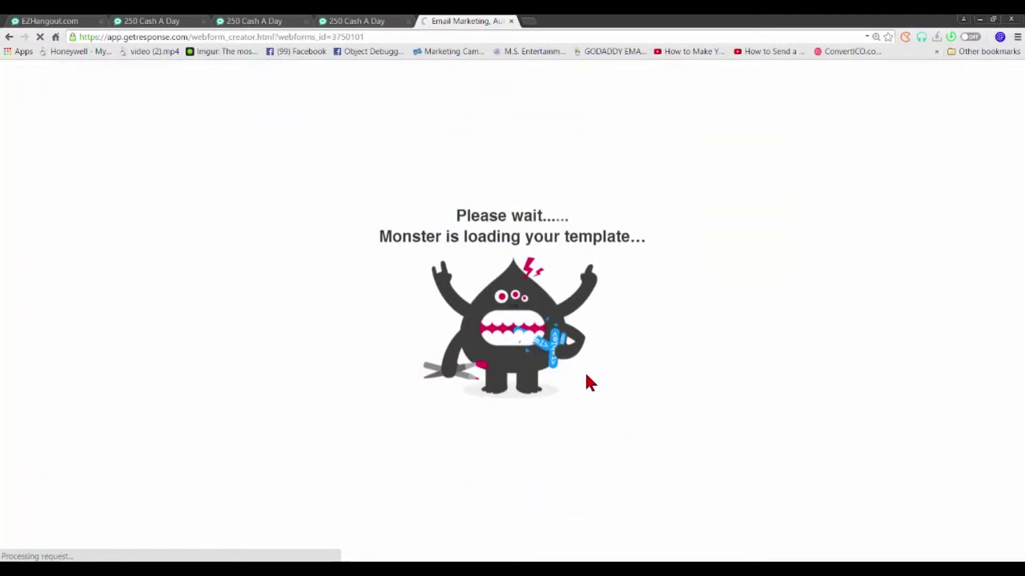
Close the two extra 250 Cash A Day pages, keeping the one whose video overlay asks for name and email
click(275, 23)
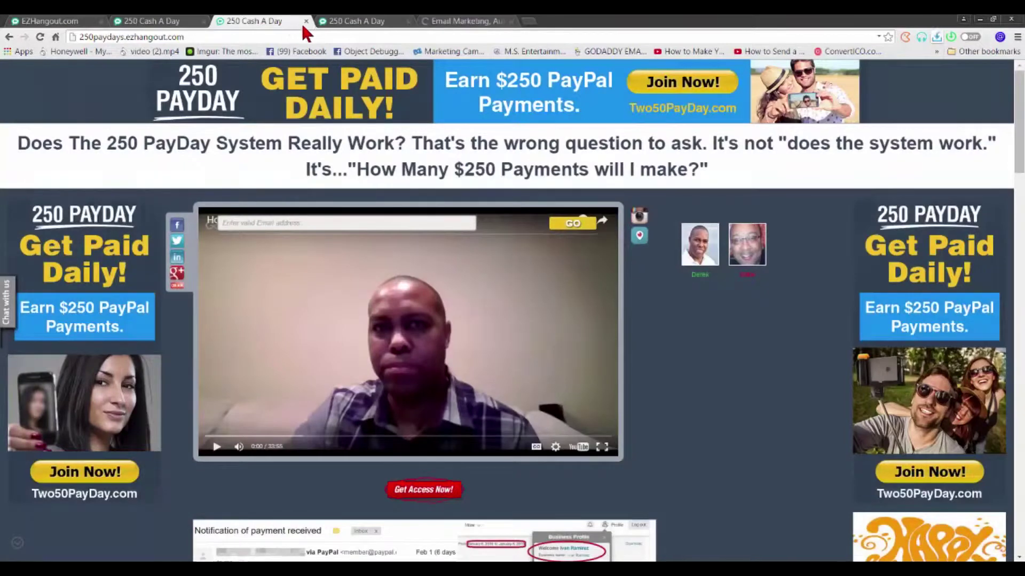
click(306, 21)
click(305, 21)
click(162, 22)
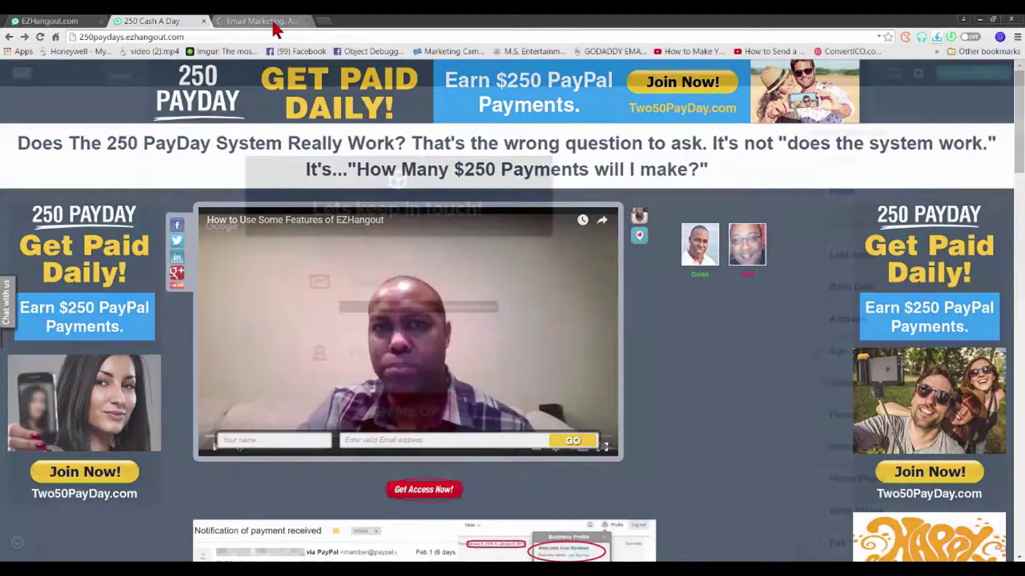
Switch back to the GetResponse form editor, dismiss the shopping ad, and save and publish the "Lets keep in touch!" form
click(273, 23)
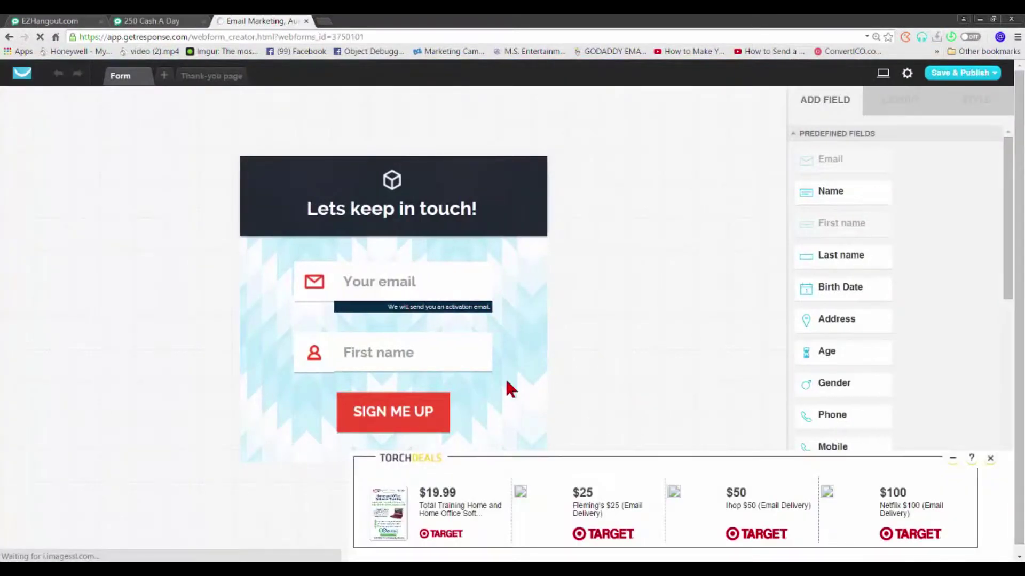
click(991, 460)
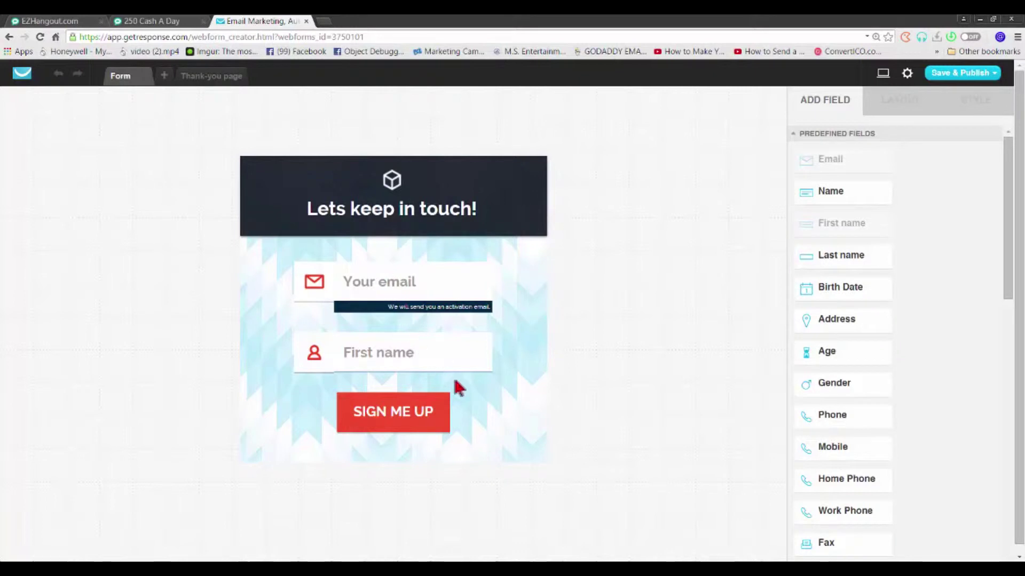
click(503, 295)
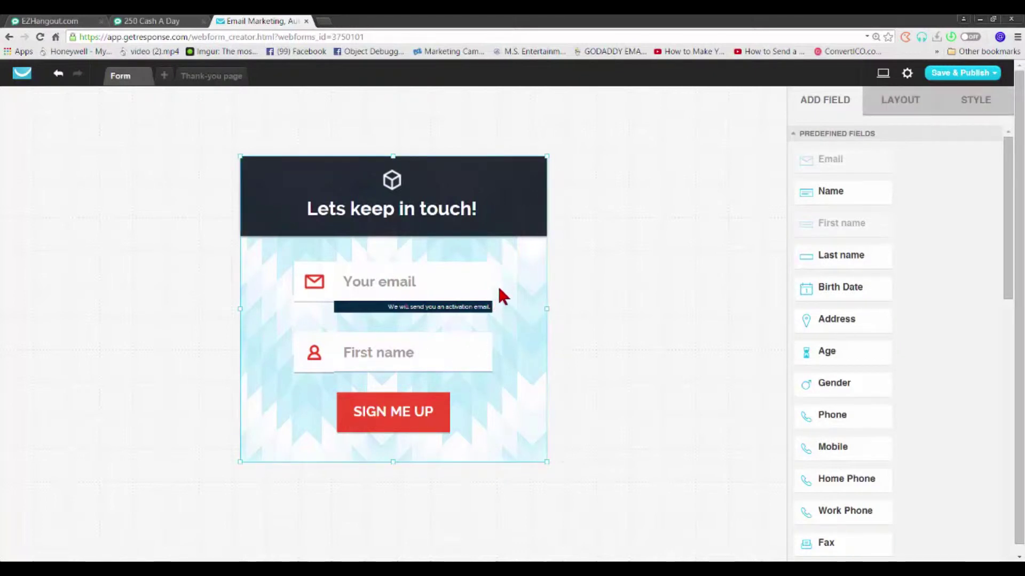
click(961, 75)
click(959, 120)
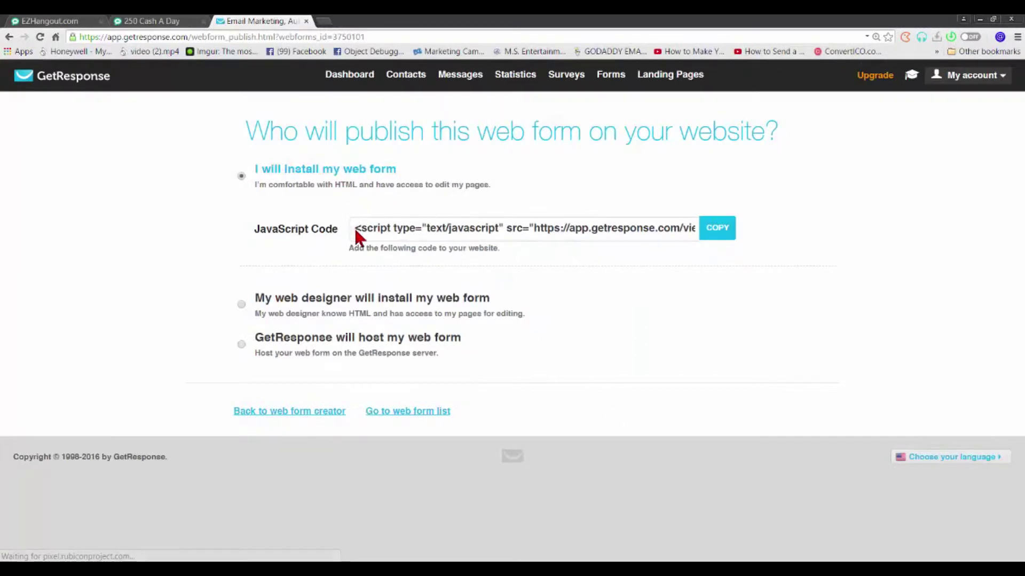
Copy the form's full JavaScript code offered for installing the web form yourself
drag(355, 227, 624, 267)
drag(804, 250, 885, 266)
click(886, 266)
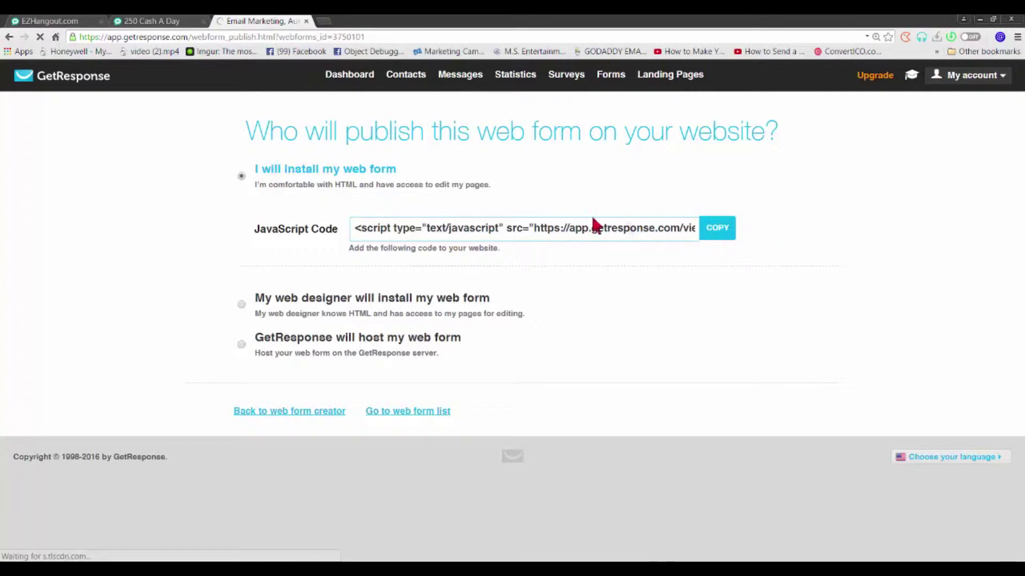
click(1001, 459)
click(490, 228)
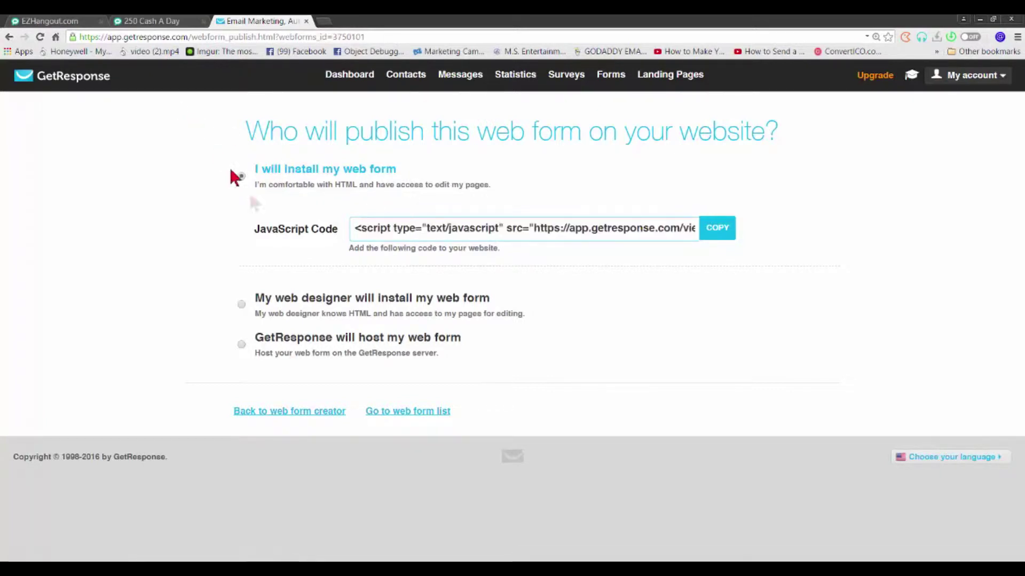
Switch to the EZHangout admin and clear the Popover/Popup Subscription Widget Script in Other Options
click(85, 21)
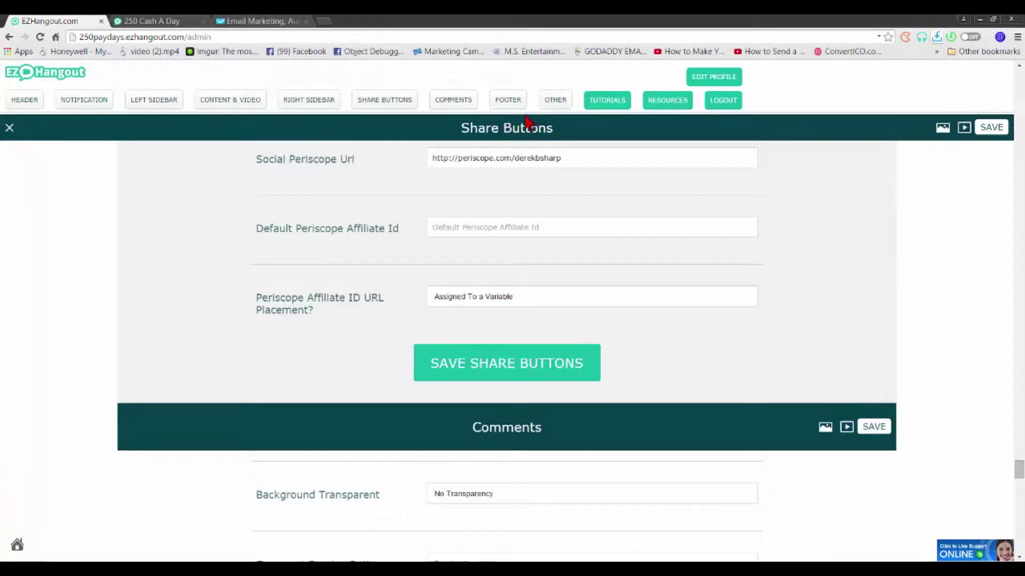
click(554, 101)
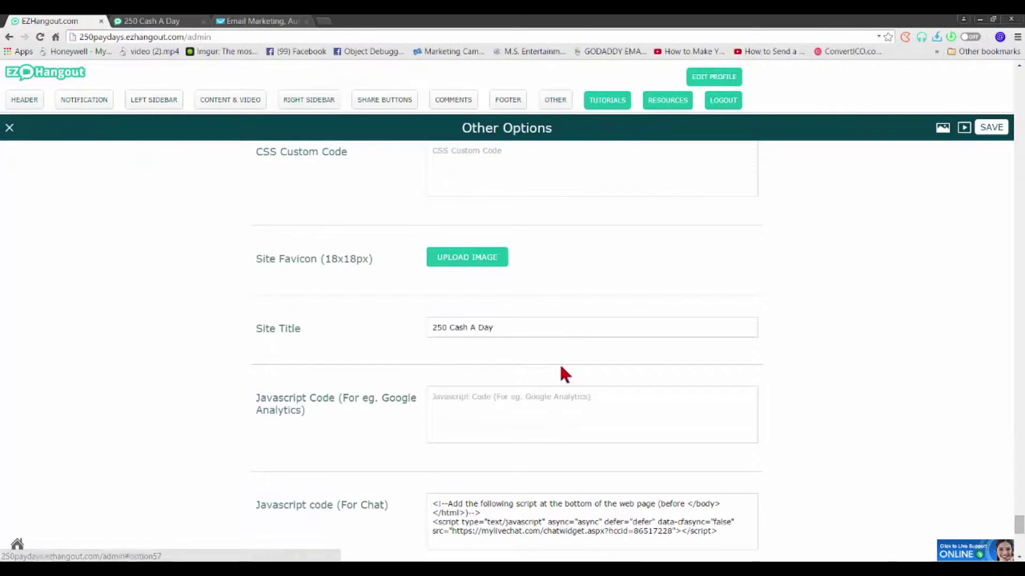
scroll(559, 370, down, 5)
scroll(558, 370, down, 10)
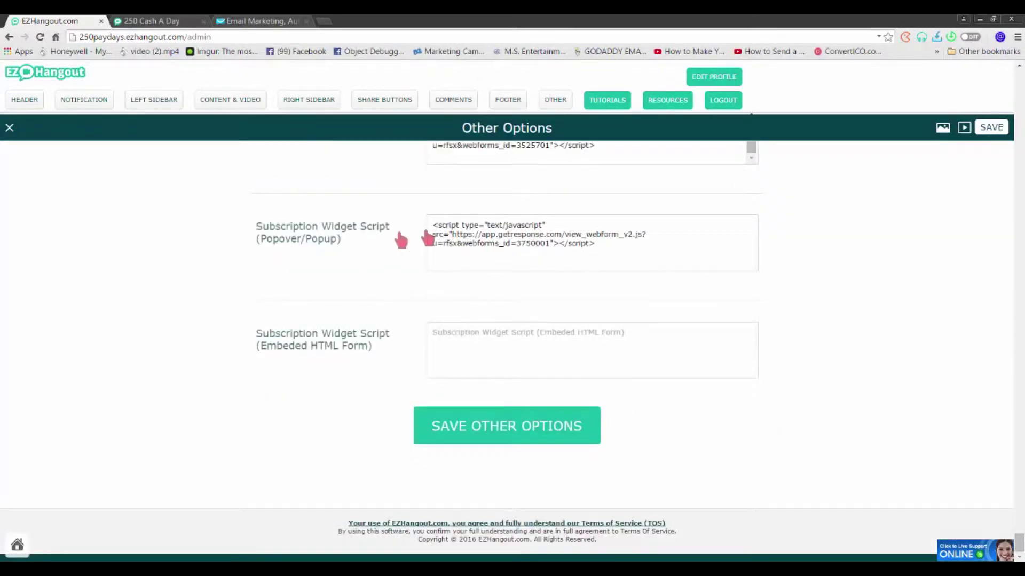
click(615, 269)
key(ctrl+a)
key(BackSpace)
Paste the GetResponse script for web form 3750101 into the Embeded HTML Form Subscription Widget Script and save the other options
click(461, 366)
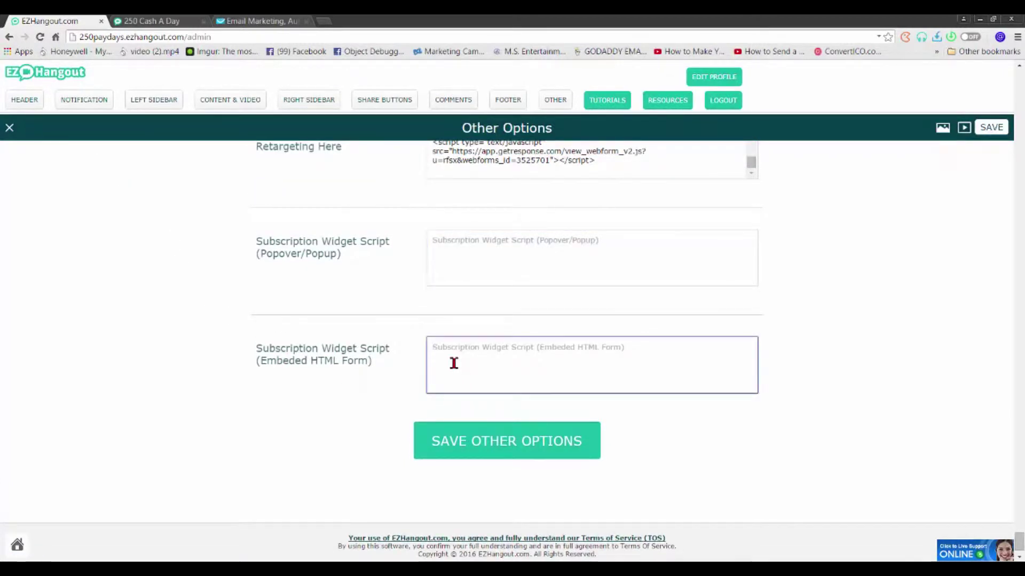
text(<script type="text/javascript" src="https://app.getresponse.com/view_webform_v2.js?u=rfsx&webforms_id=3750101"></script>)
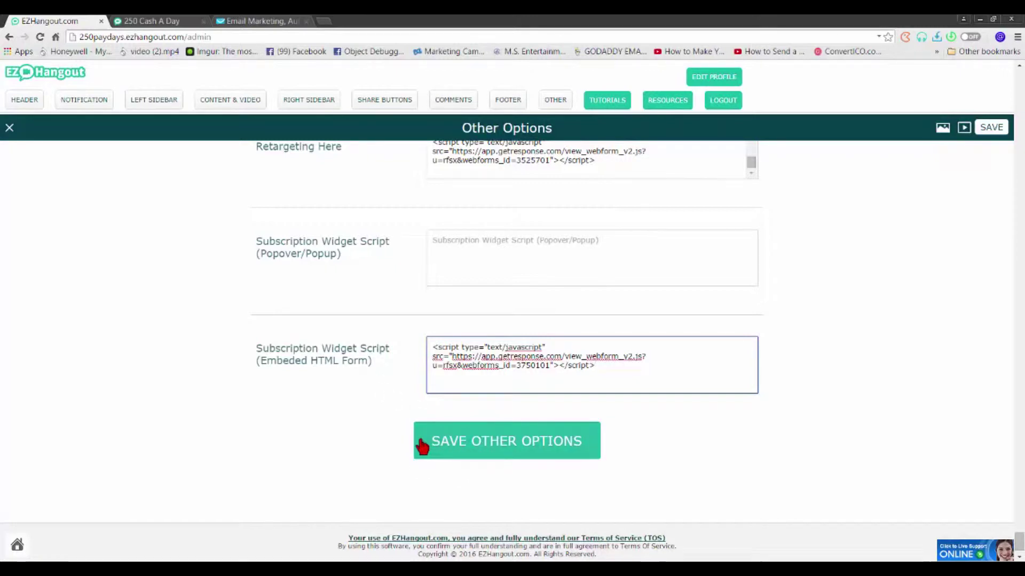
click(154, 21)
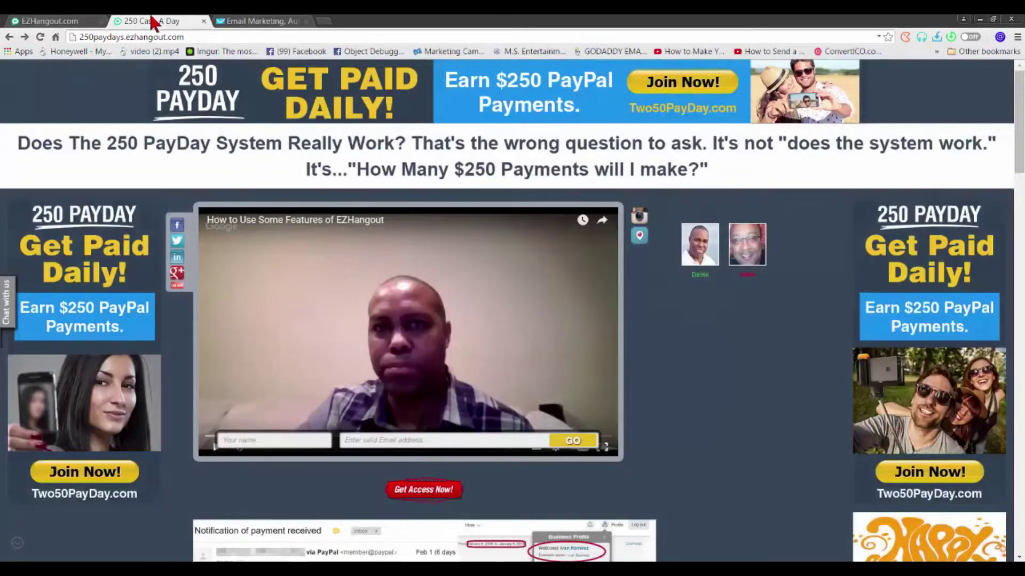
click(35, 21)
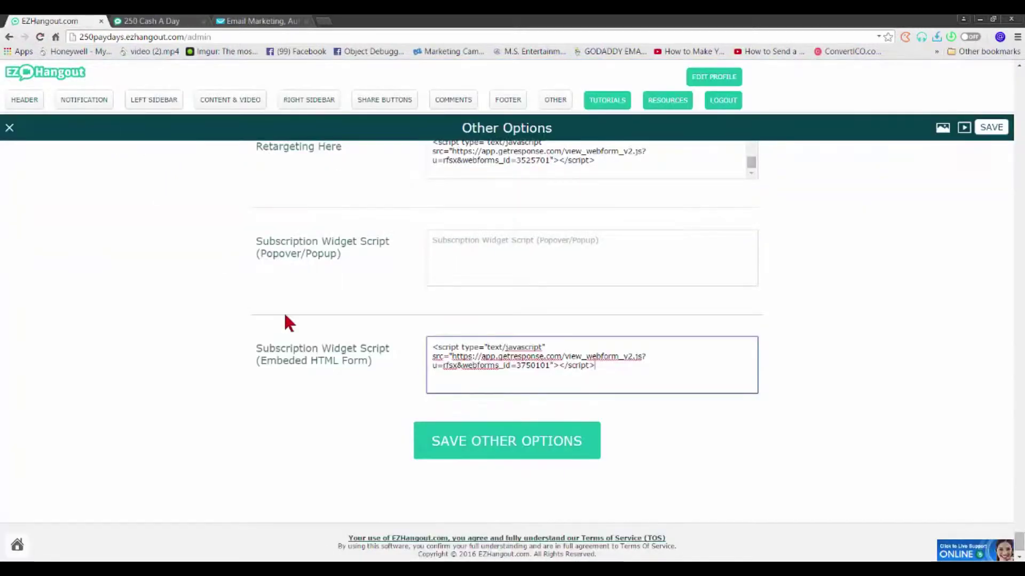
click(457, 447)
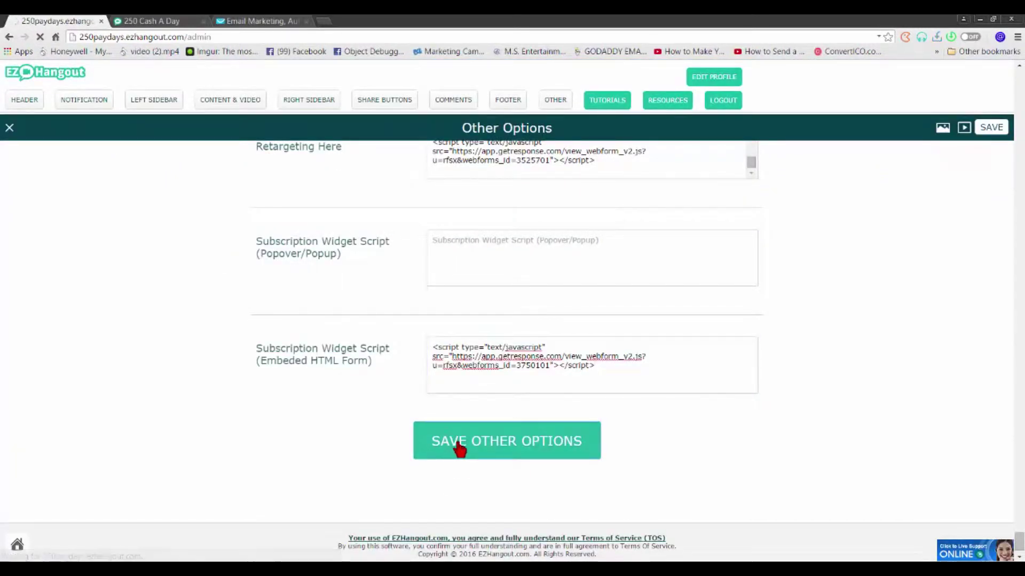
Reload the live 250 Cash A Day page to check the embedded form
click(130, 21)
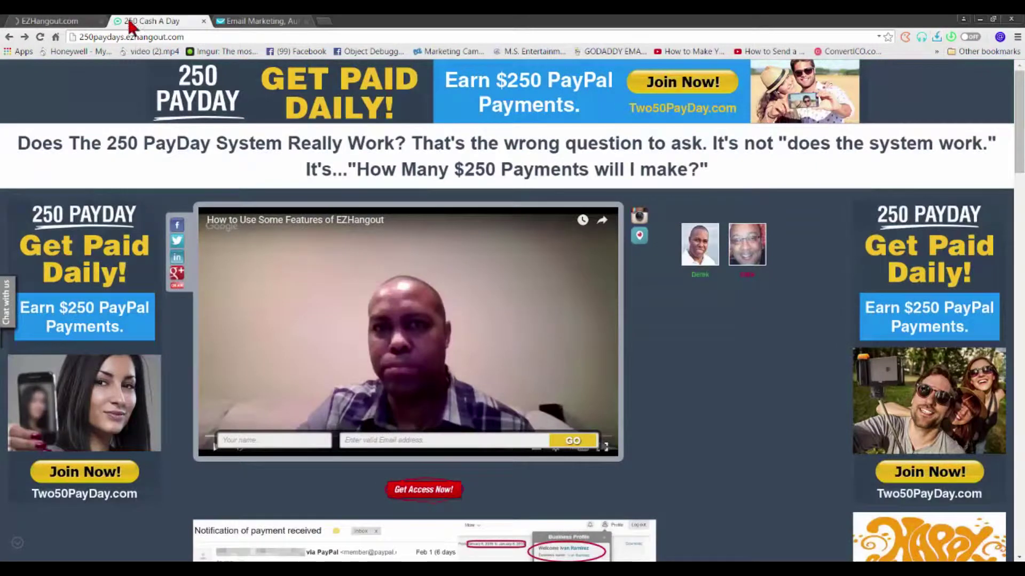
click(40, 38)
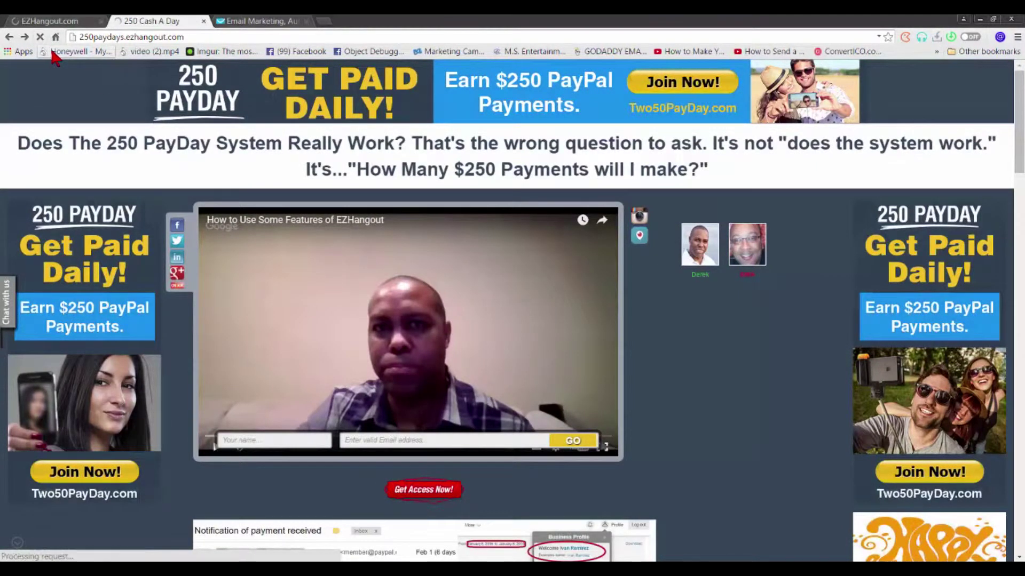
Pause the hangout video on the live page and examine the embedded subscription form below it
scroll(373, 486, down, 2)
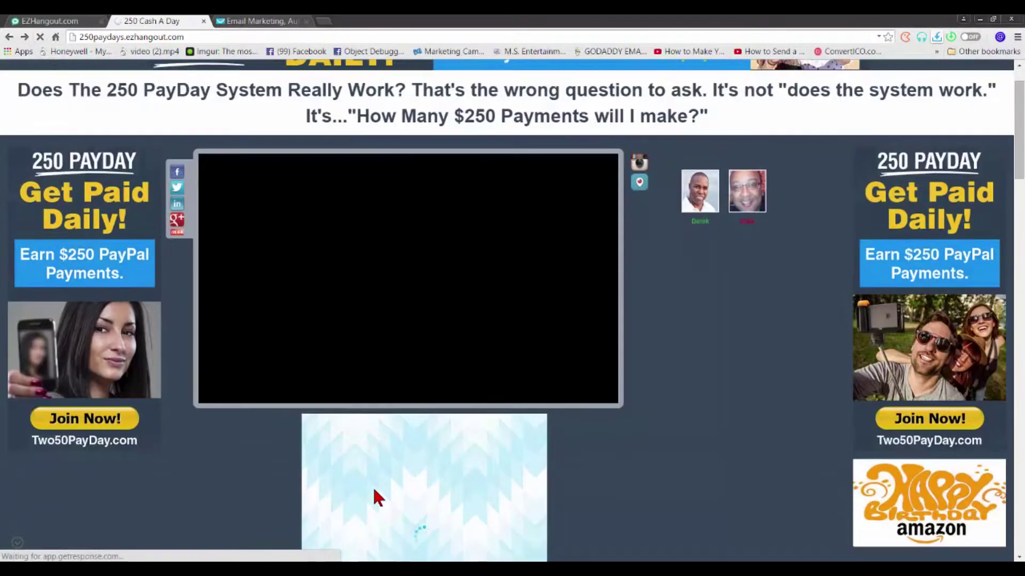
scroll(304, 347, down, 1)
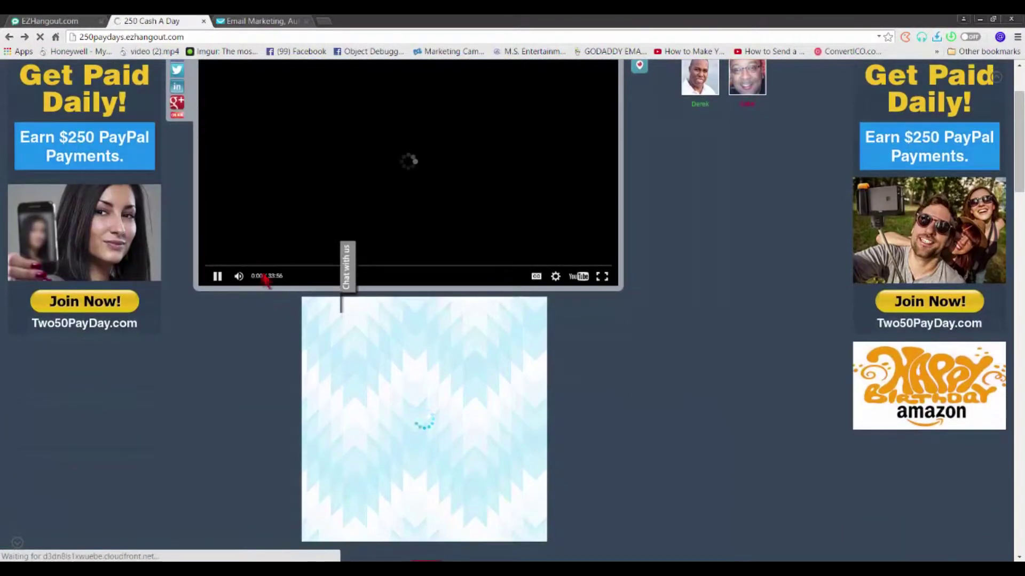
click(219, 277)
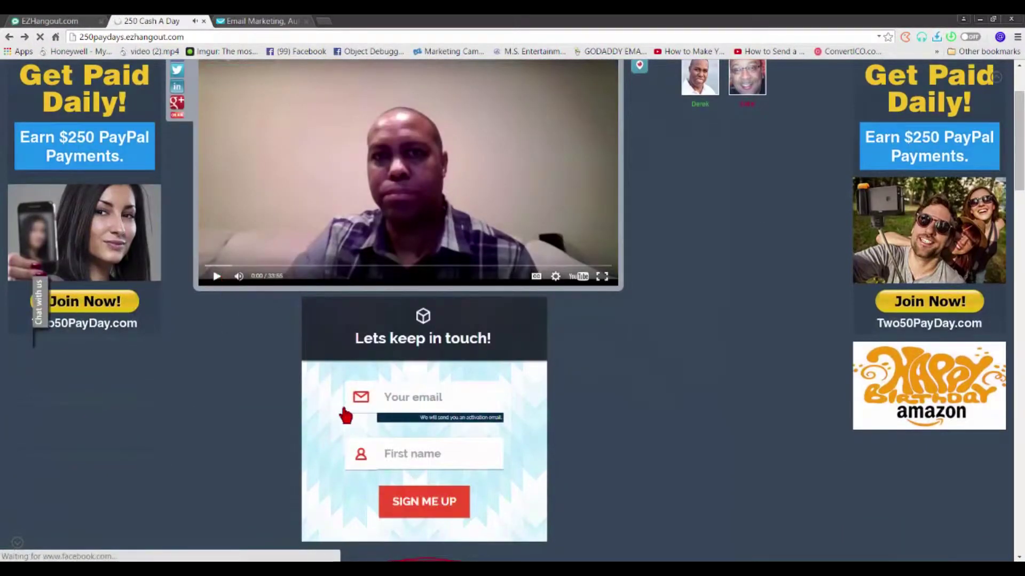
scroll(344, 414, down, 1)
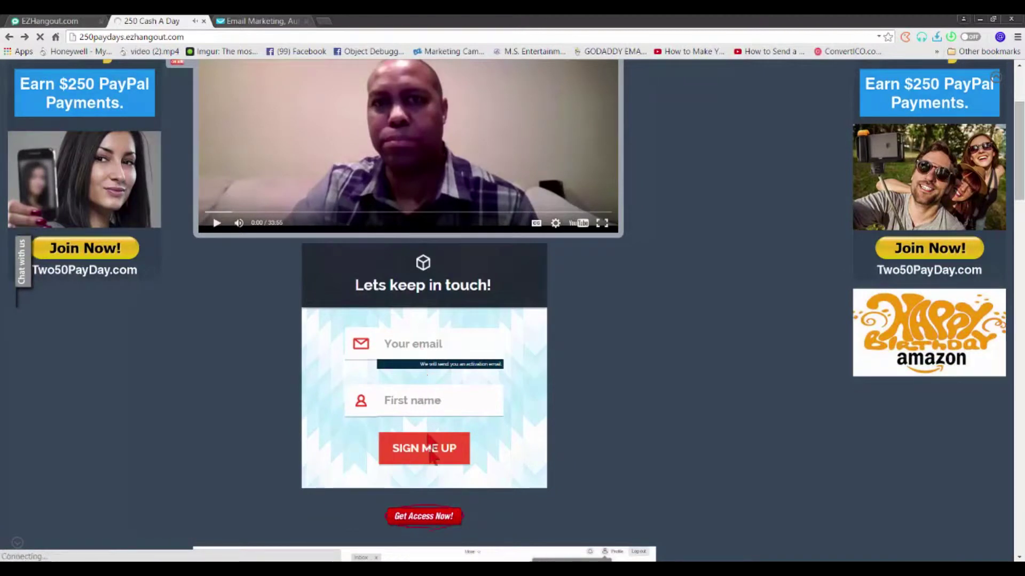
Switch back to GetResponse, reopen web form 3750101 in the form creator and dismiss the advertising overlay
click(53, 20)
click(235, 21)
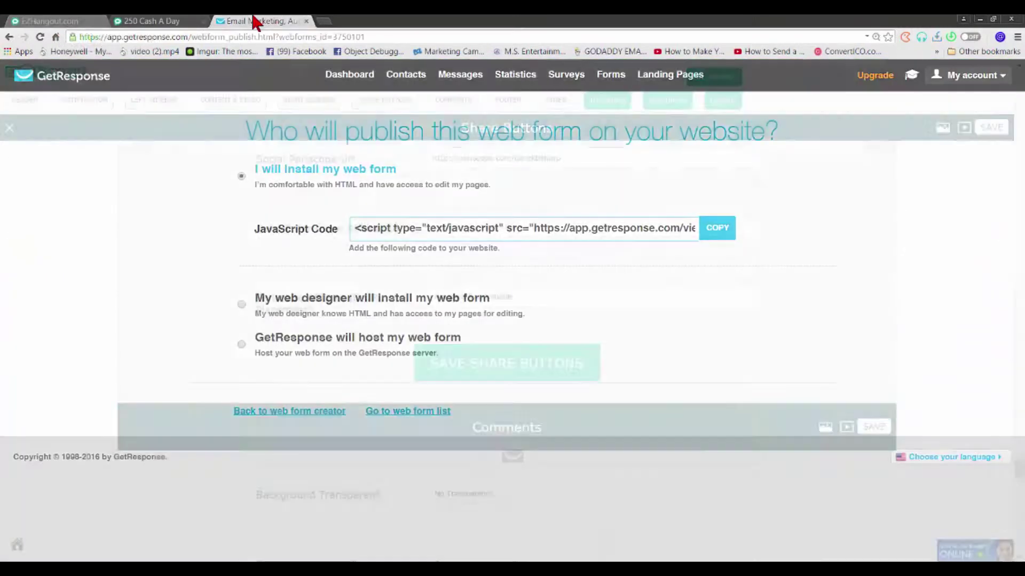
click(9, 37)
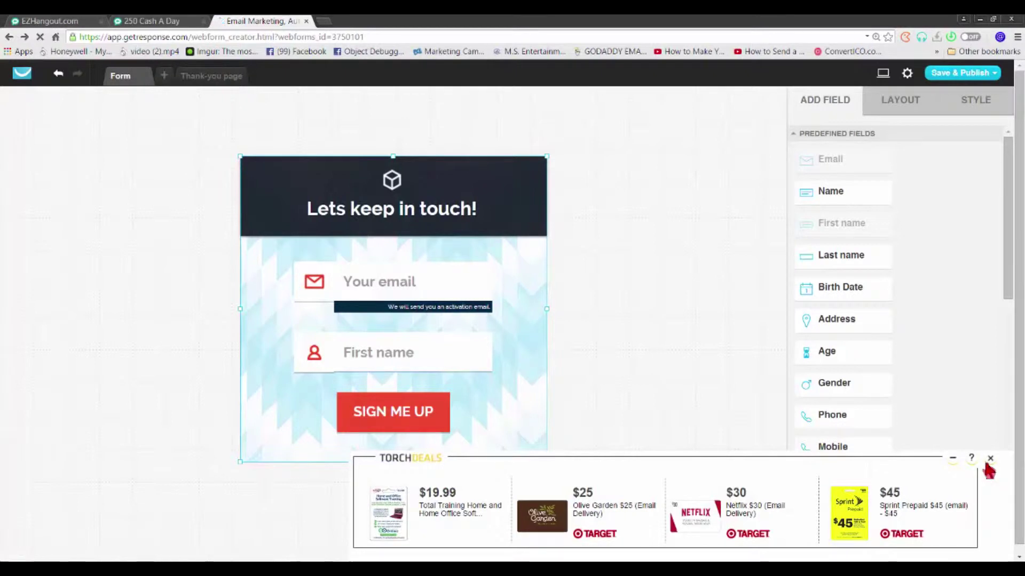
click(951, 460)
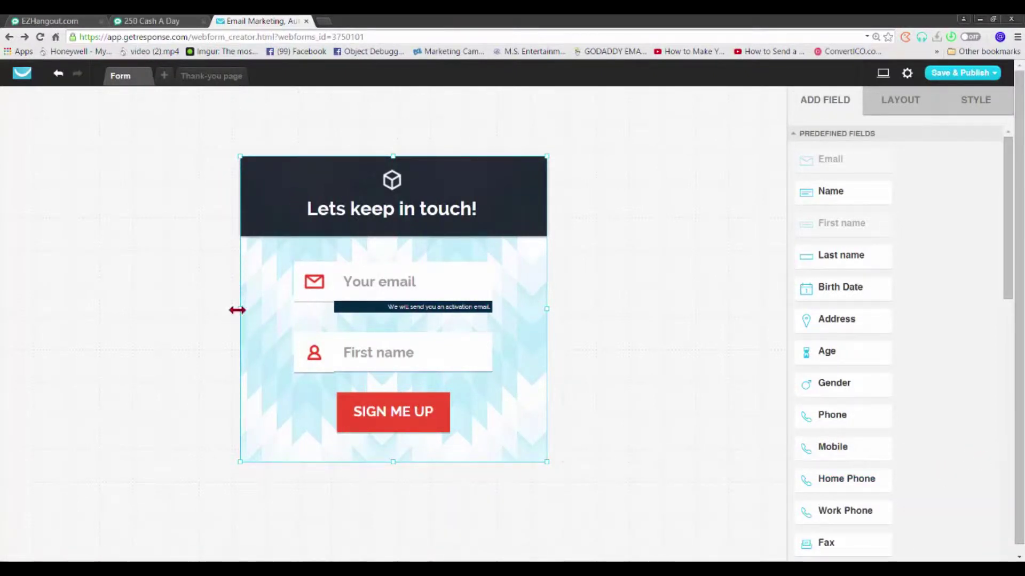
Delete the "Lets keep in touch!" headline, the cube icon and the dark header block from the form
click(317, 212)
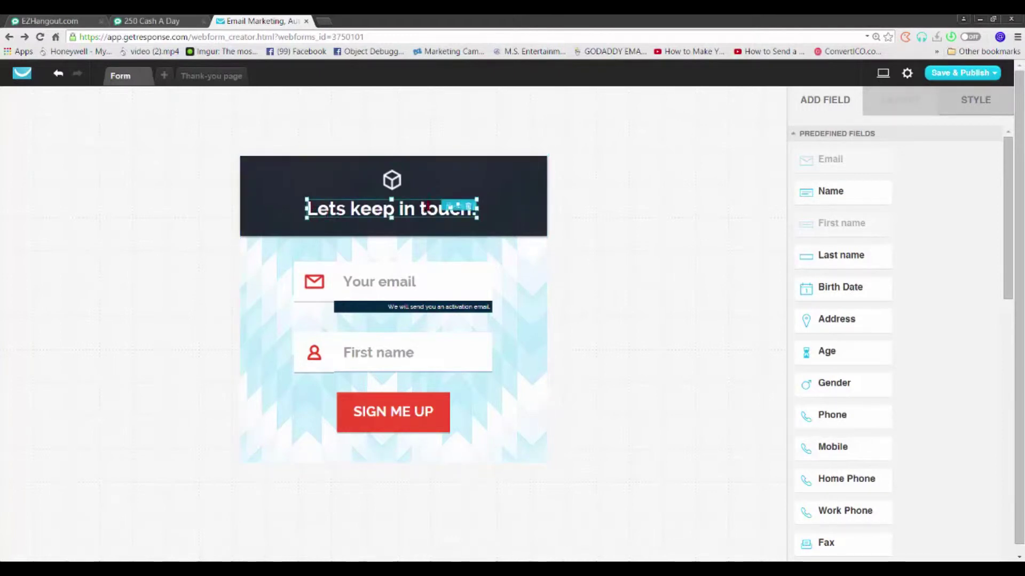
click(468, 207)
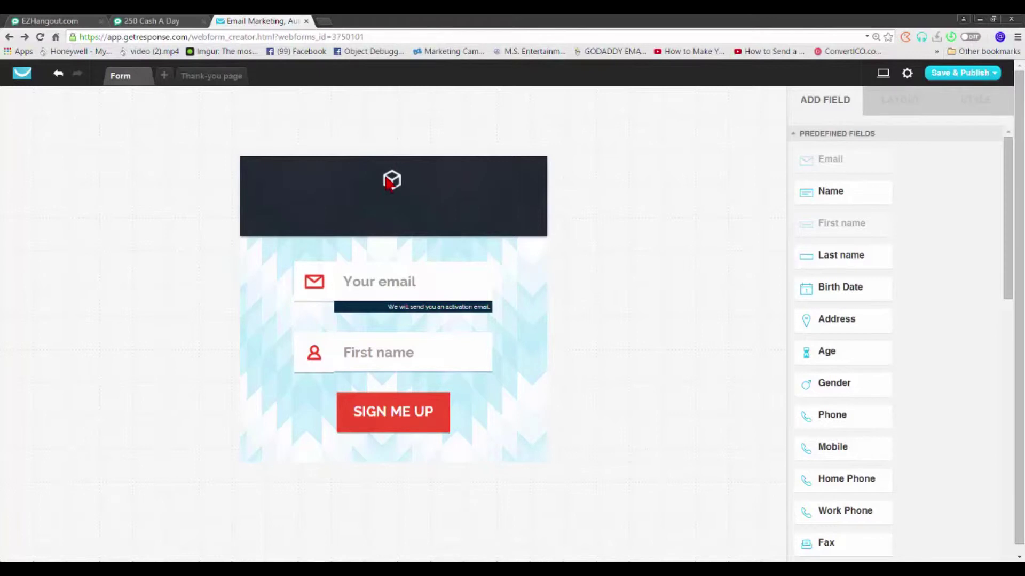
click(390, 185)
key(Delete)
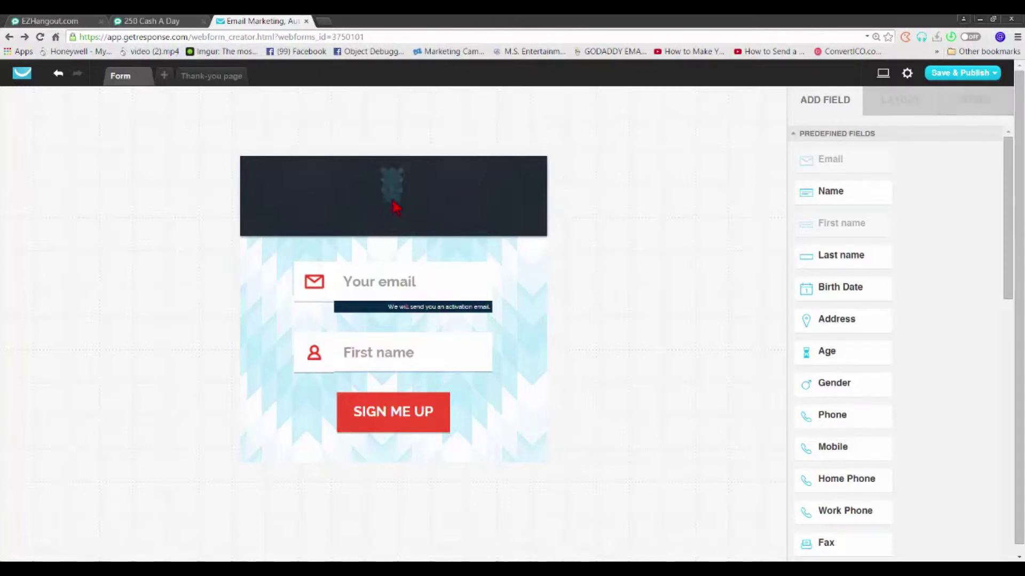
click(394, 213)
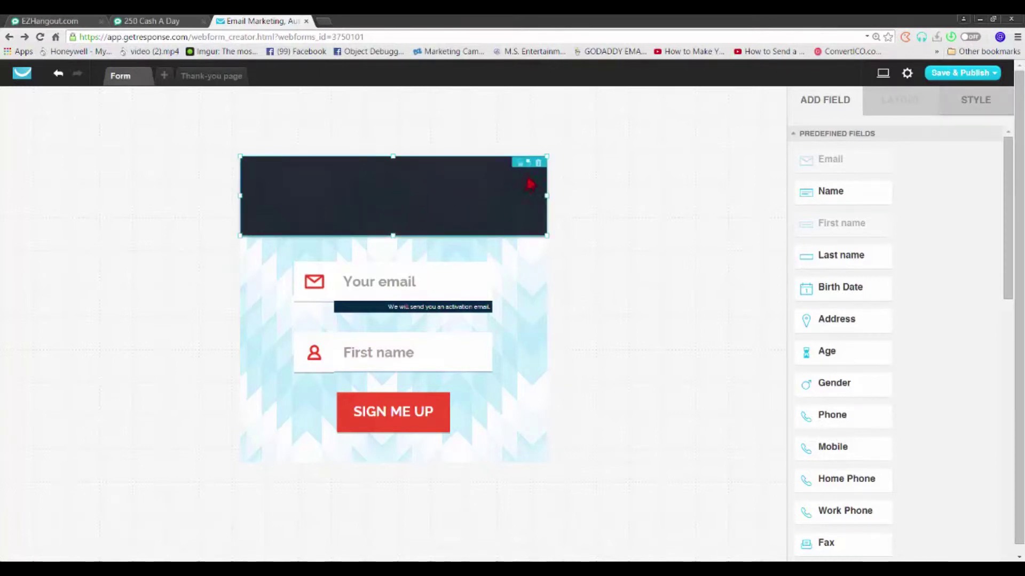
click(538, 164)
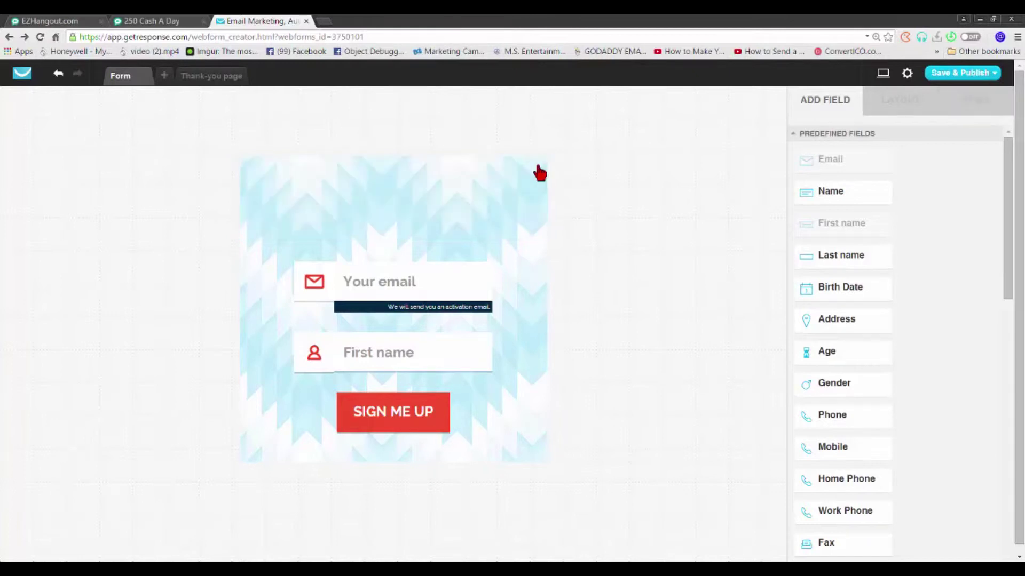
Widen the form background symmetrically until it spans nearly the whole canvas width
click(257, 287)
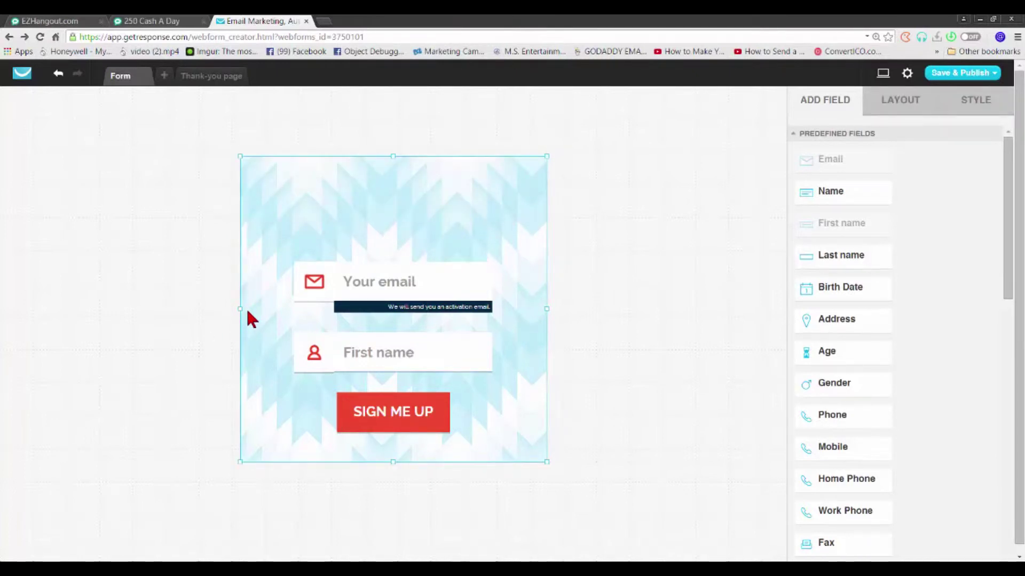
drag(191, 302, 19, 275)
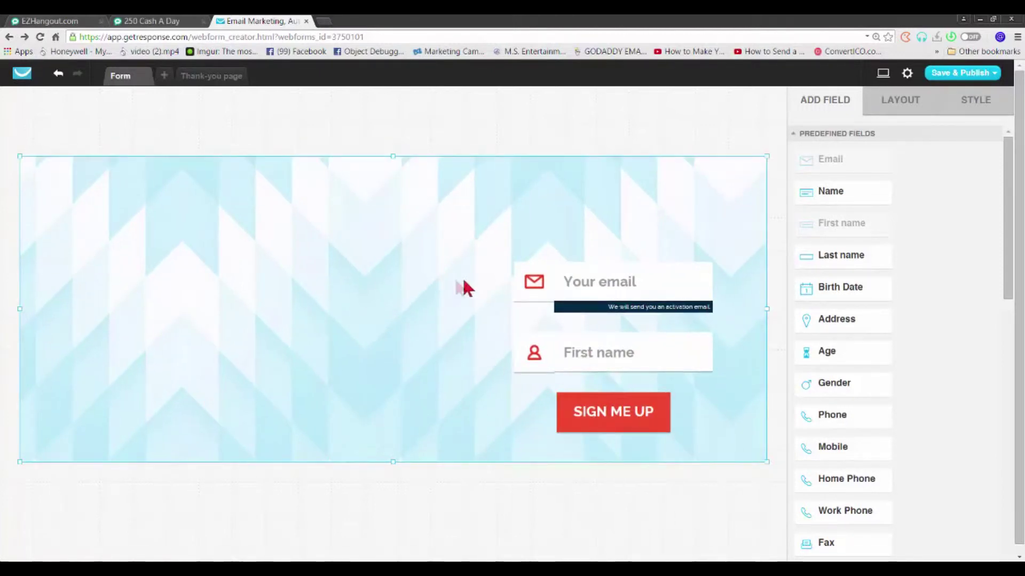
click(585, 280)
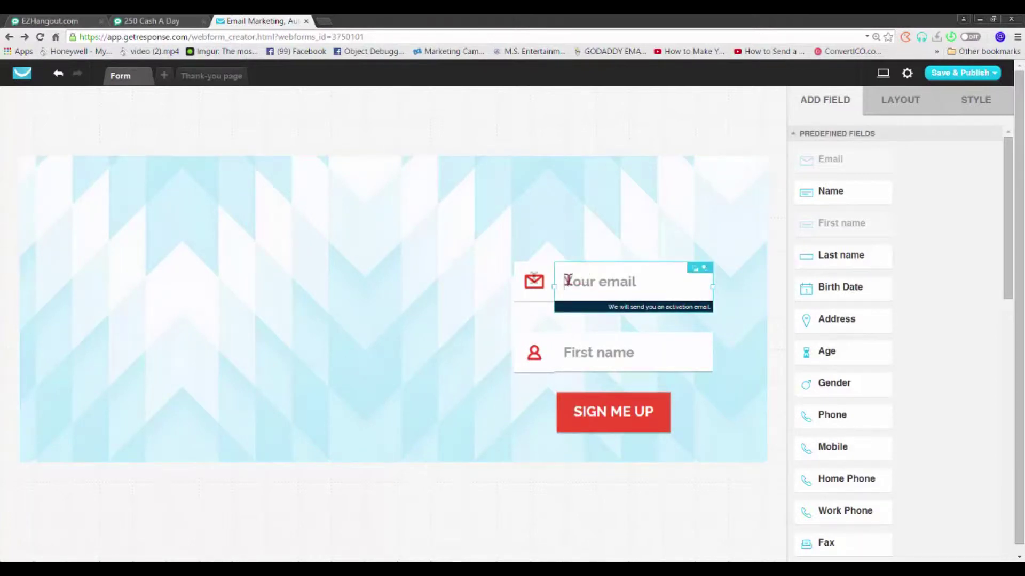
click(502, 239)
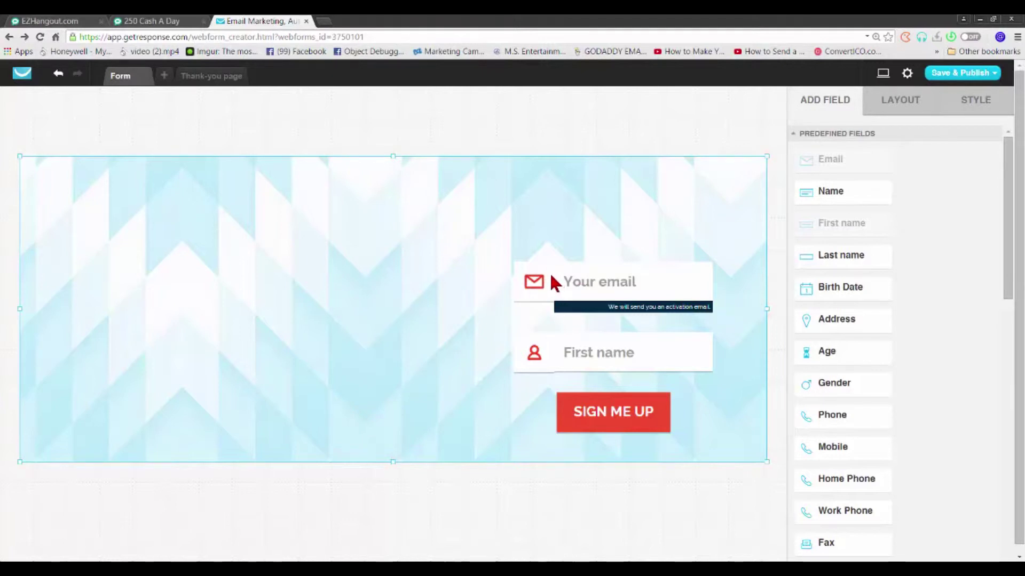
Delete the envelope icon and move the email field to the left end of the form
drag(306, 258, 121, 302)
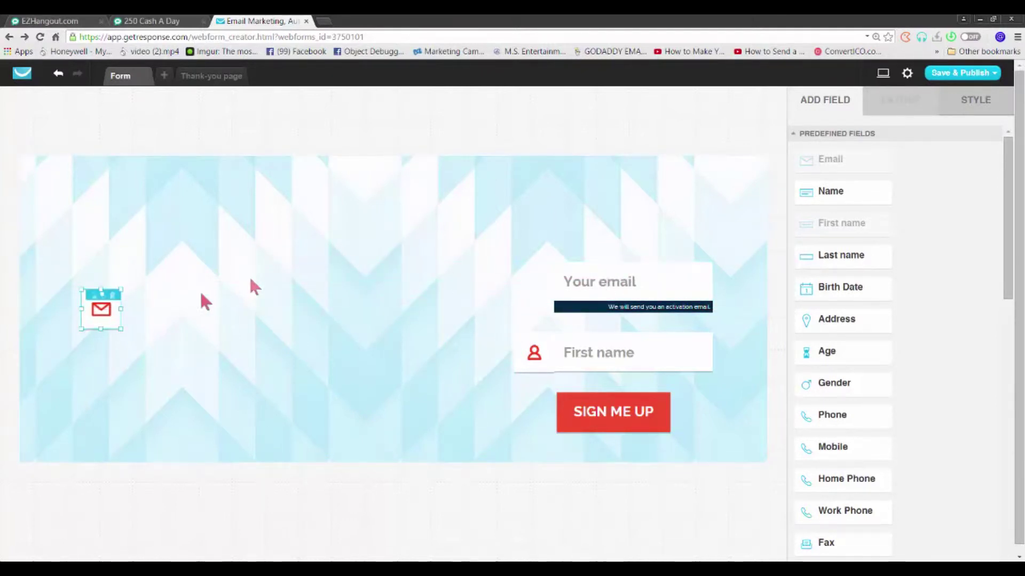
click(113, 297)
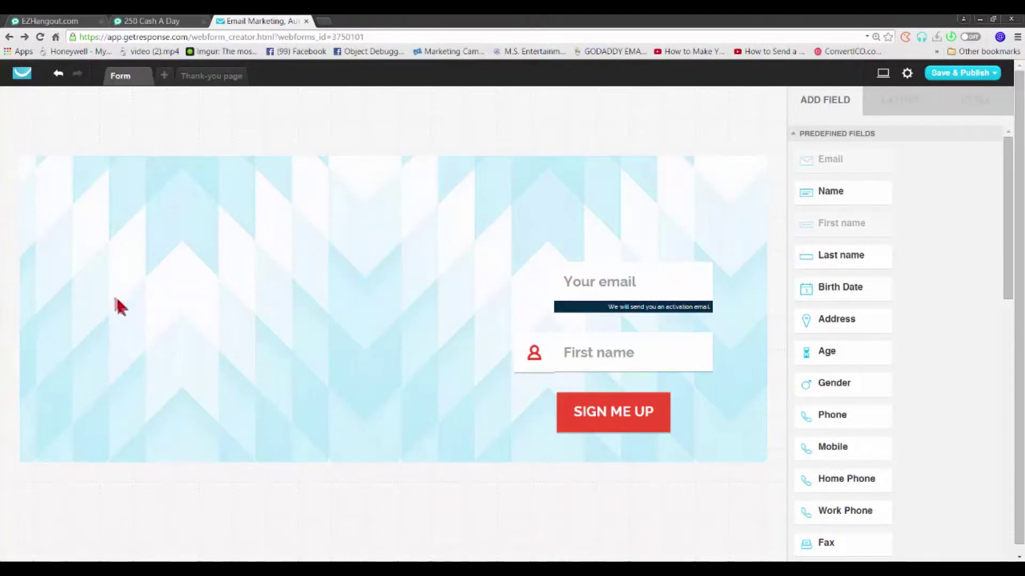
click(624, 283)
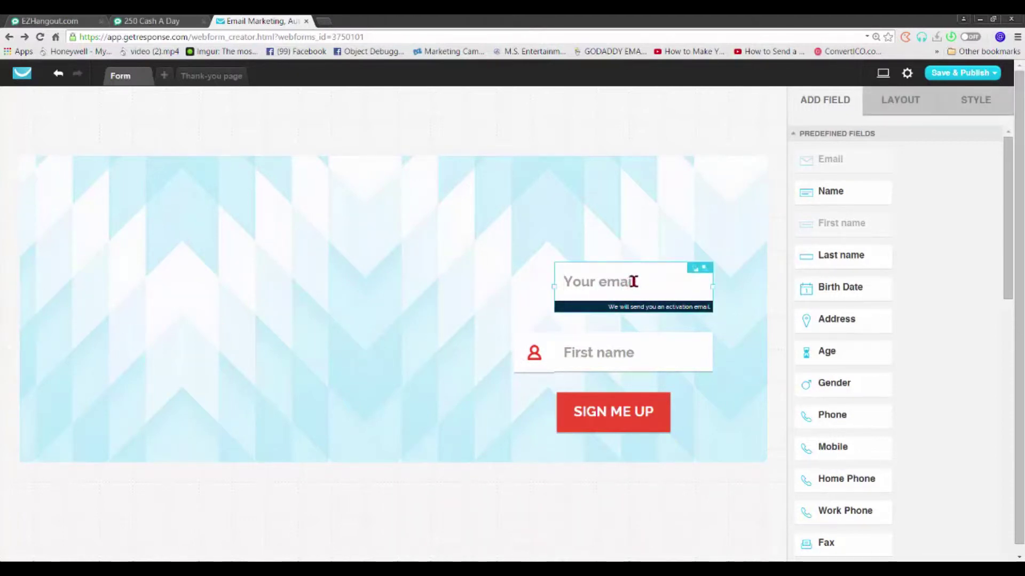
drag(646, 279, 142, 286)
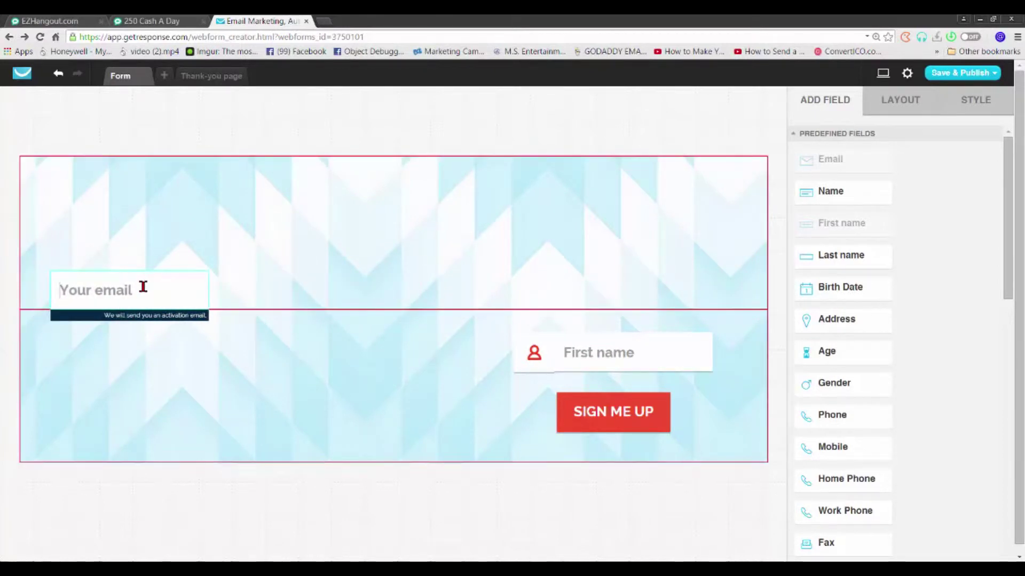
Delete the person icon and place the First name field directly beside the email field
click(532, 356)
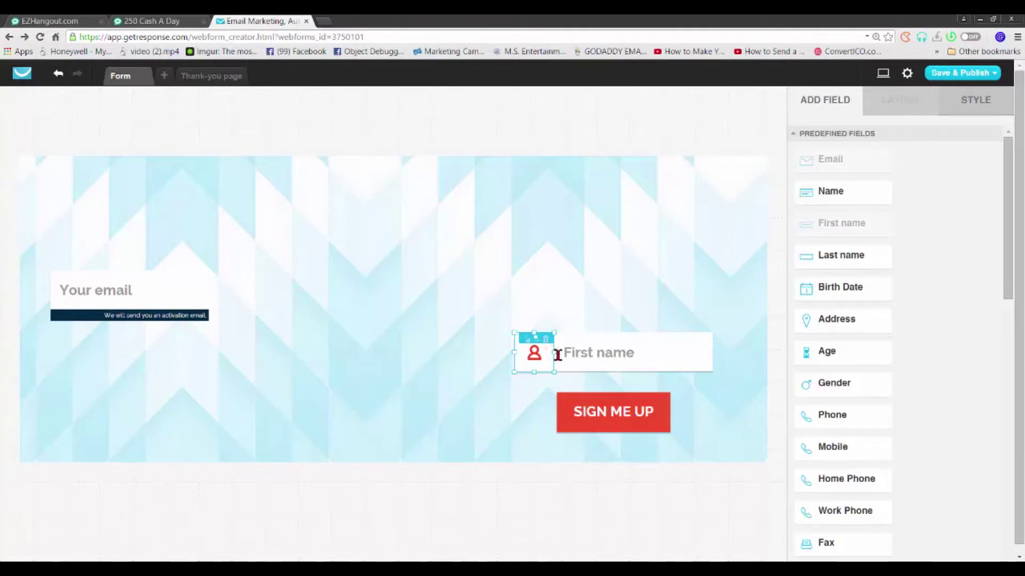
click(546, 338)
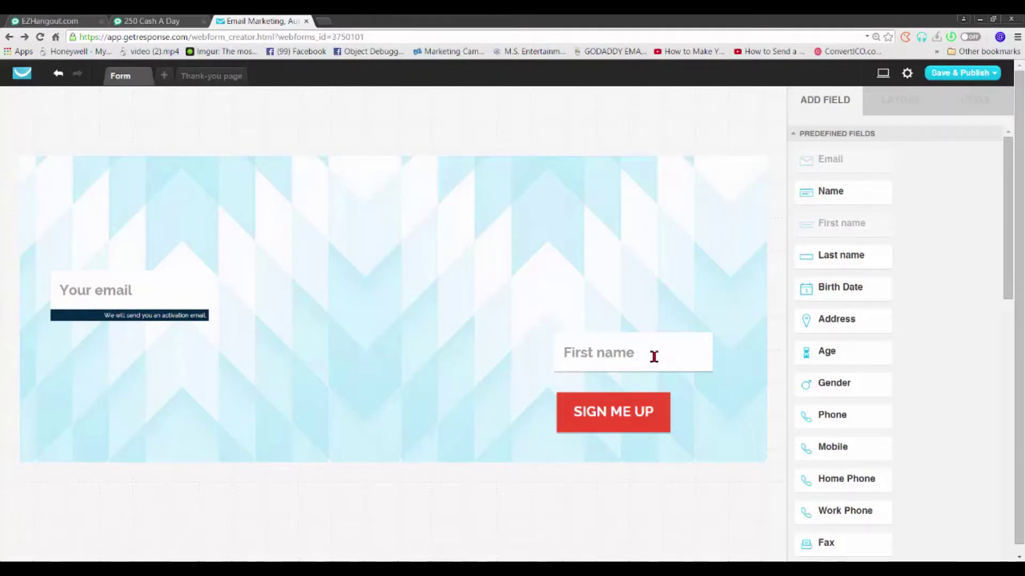
drag(589, 331, 322, 302)
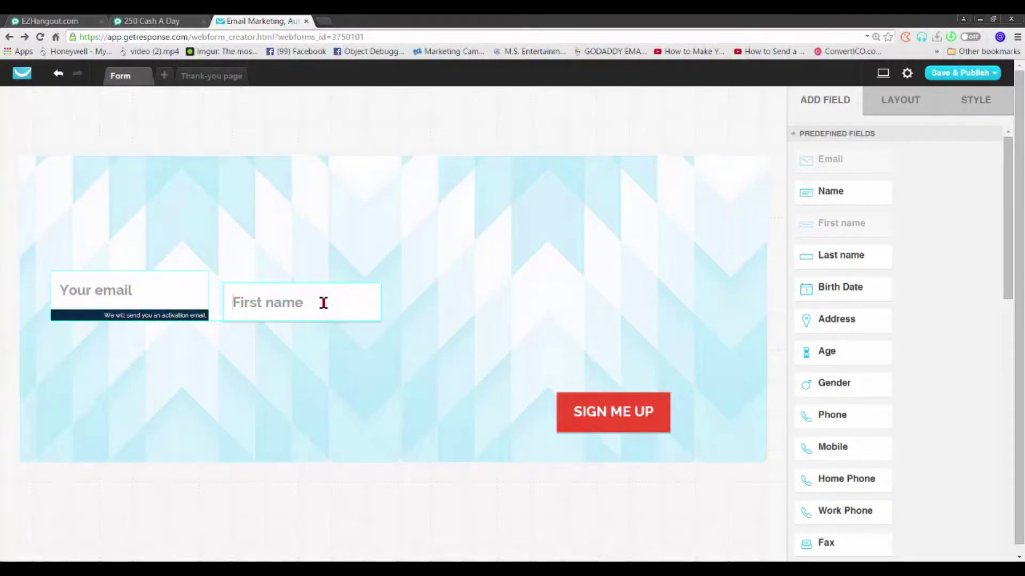
click(325, 299)
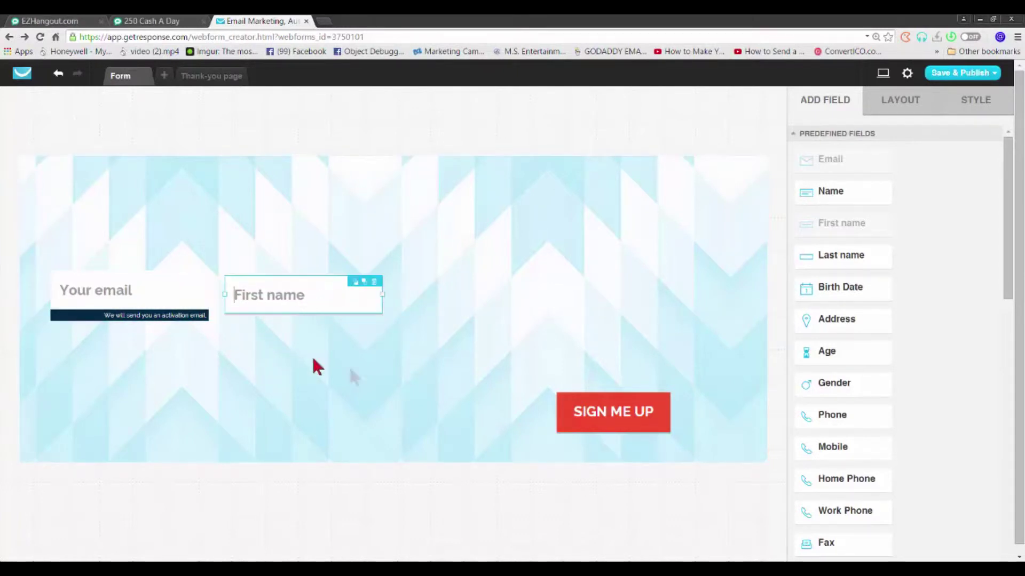
Move the SIGN ME UP button into the row after First name and align the email field with them
drag(633, 408, 496, 292)
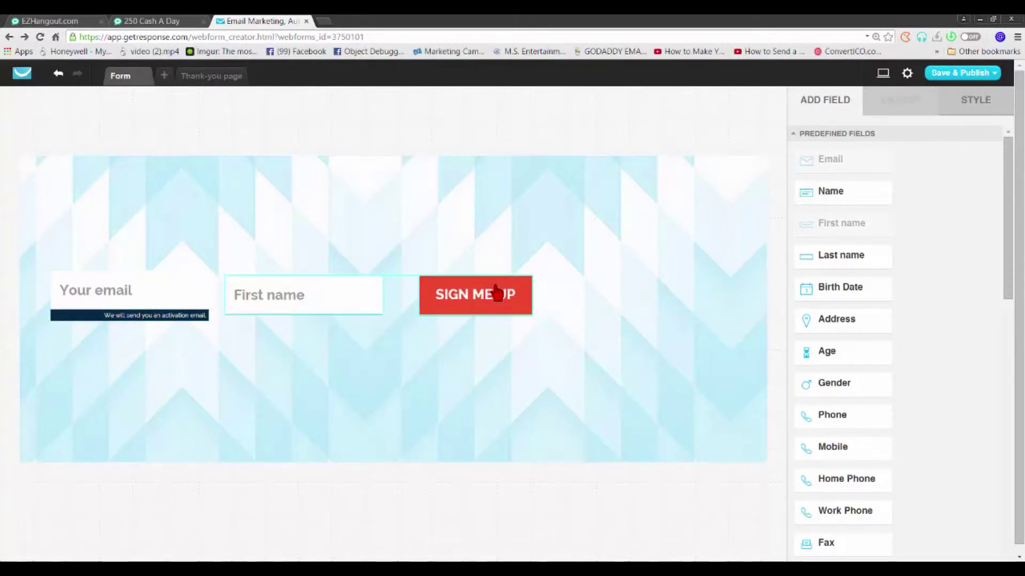
click(82, 319)
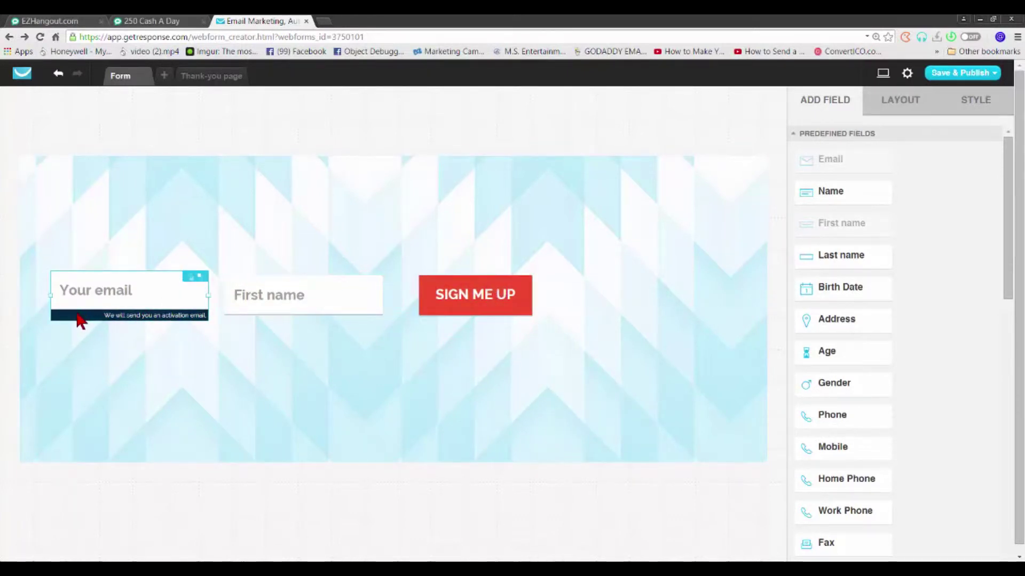
click(104, 318)
drag(144, 322, 165, 302)
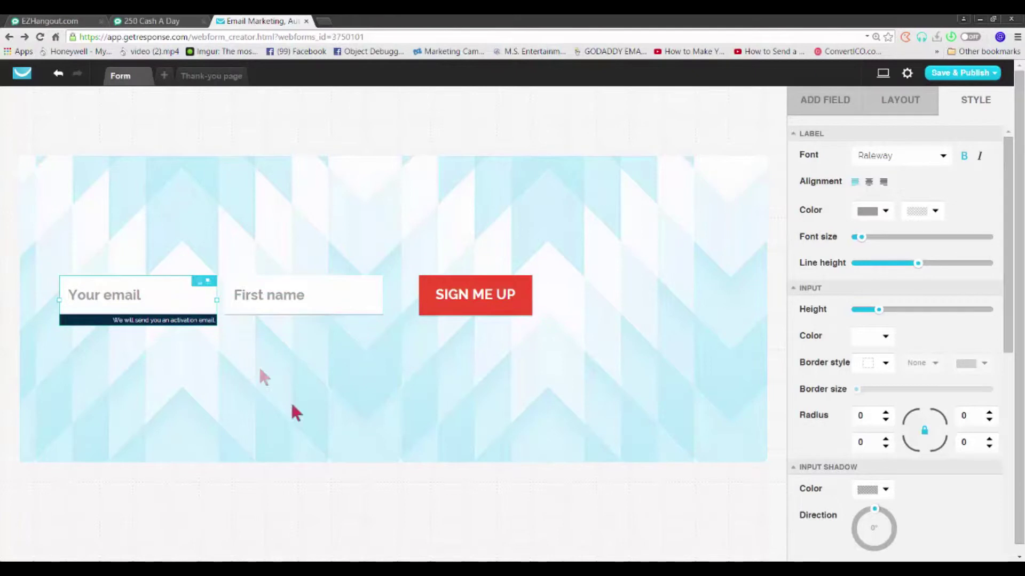
Shrink the form background around the single row of fields to about 778 by 104 px
click(568, 206)
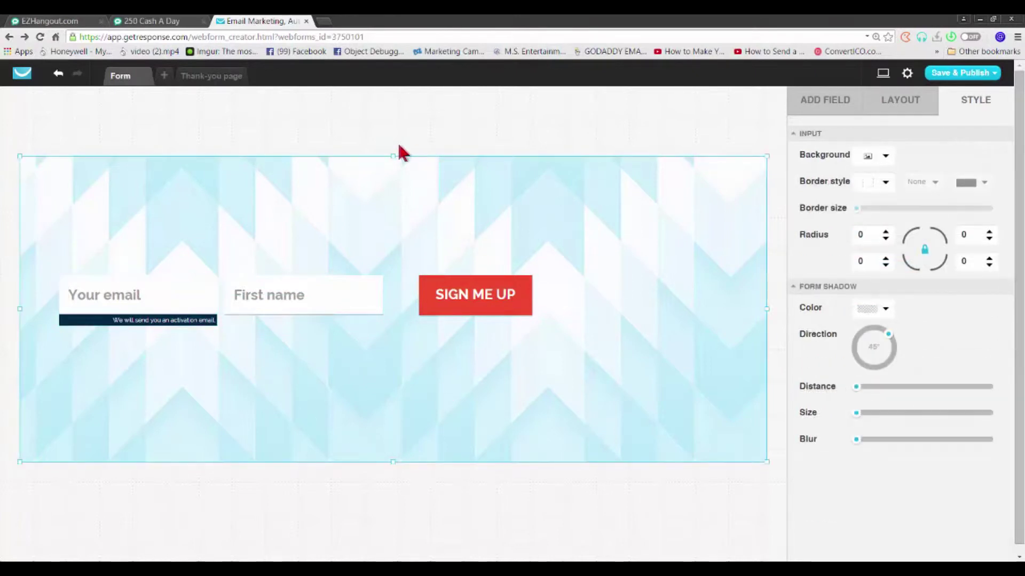
drag(393, 155, 393, 197)
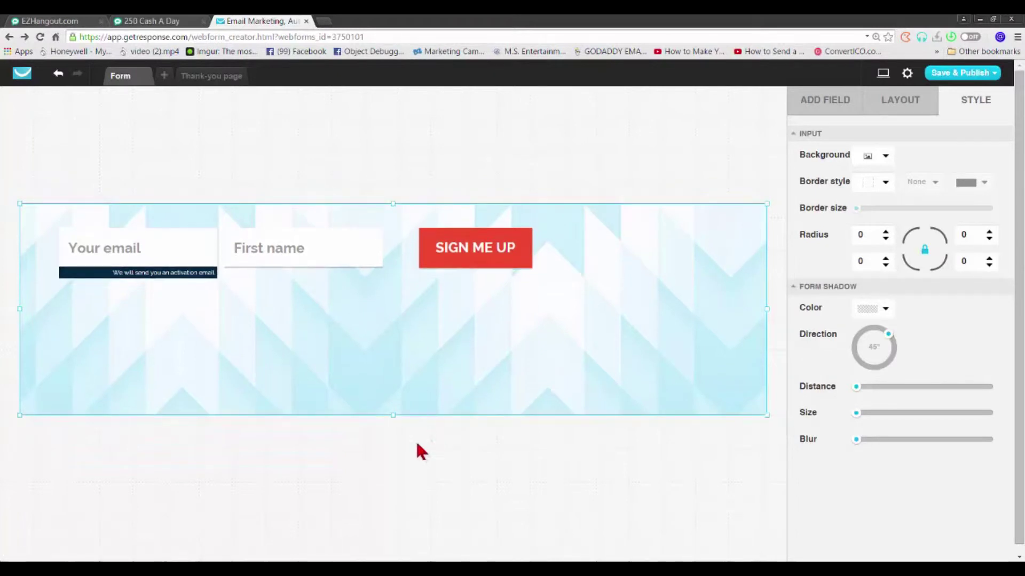
drag(394, 414, 393, 356)
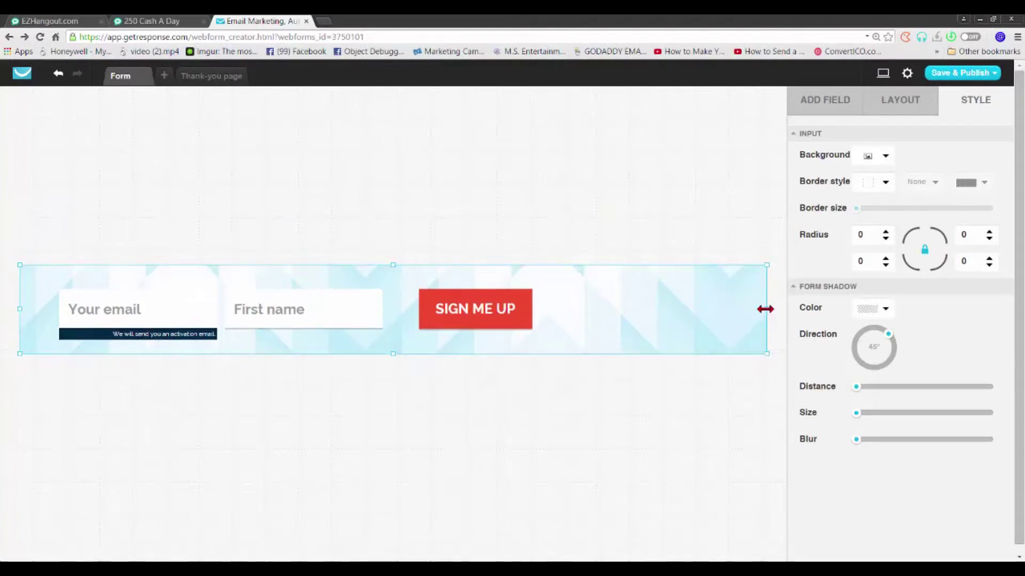
drag(769, 315, 653, 291)
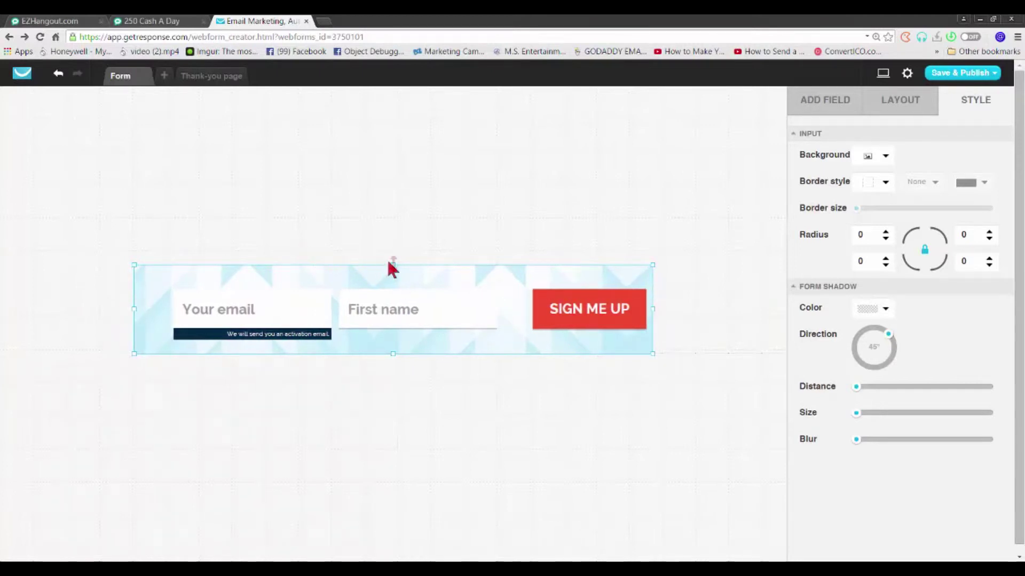
drag(394, 269, 395, 271)
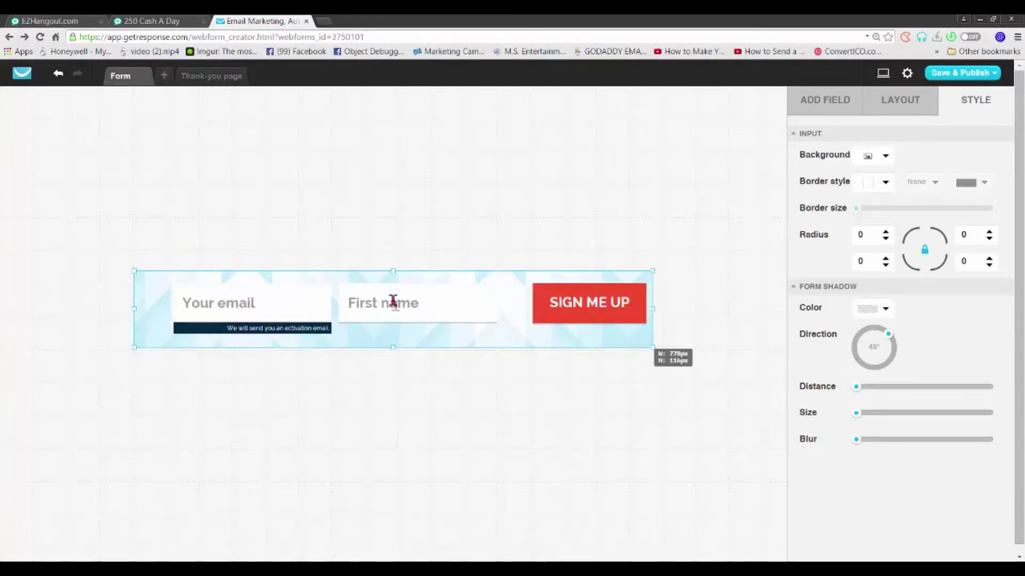
drag(393, 345, 393, 342)
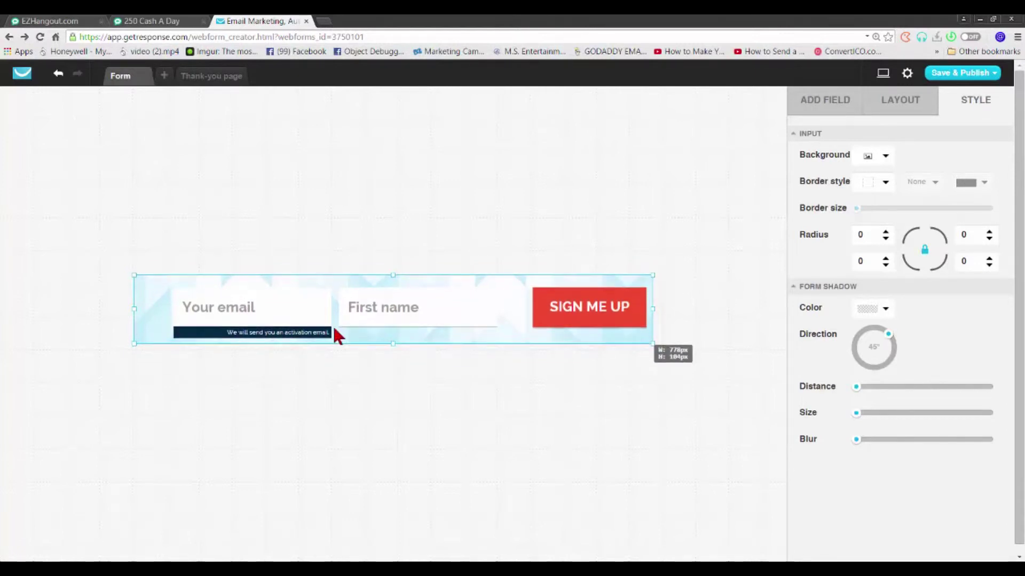
Try to edit the activation-email note beneath the email field in the form
click(313, 334)
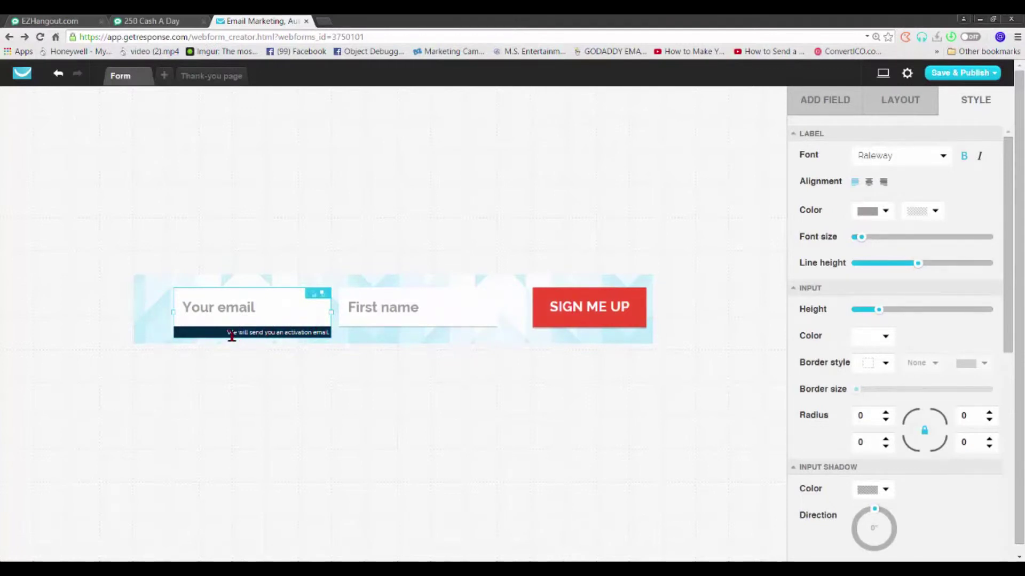
click(304, 334)
click(311, 334)
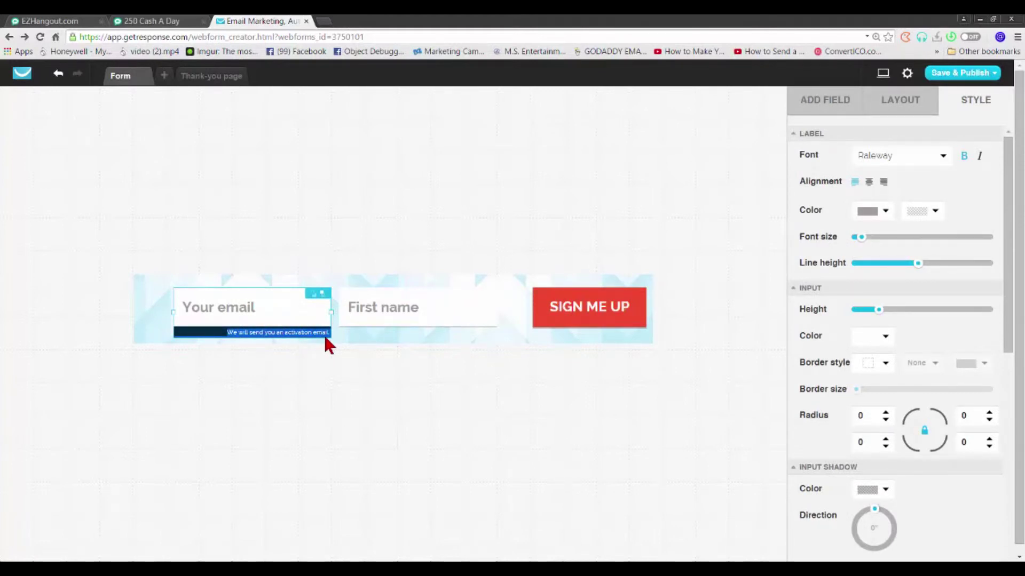
click(225, 331)
click(152, 320)
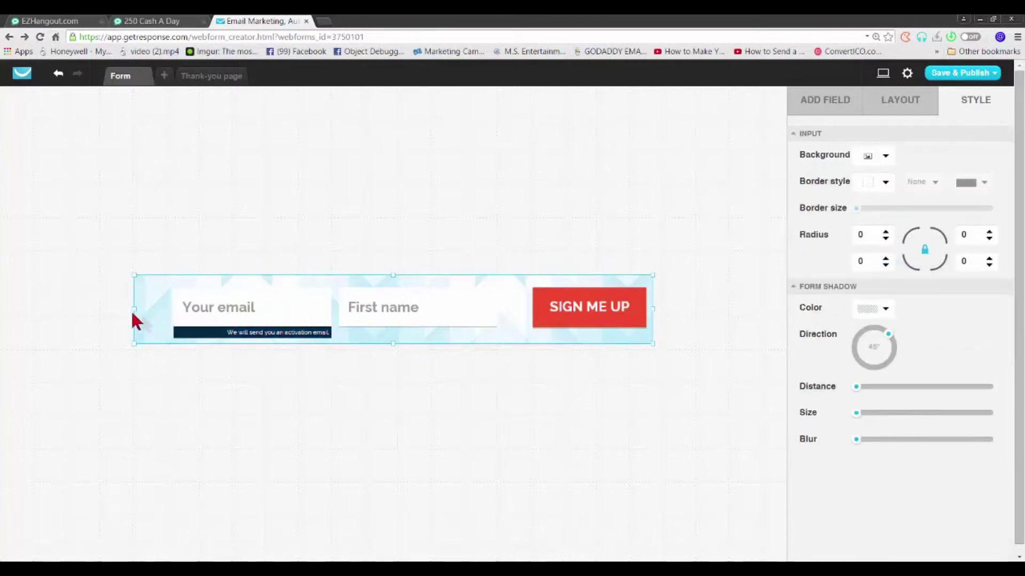
Shift the email field, the First name field and the SIGN ME UP button slightly left to even out the bar's spacing
click(230, 315)
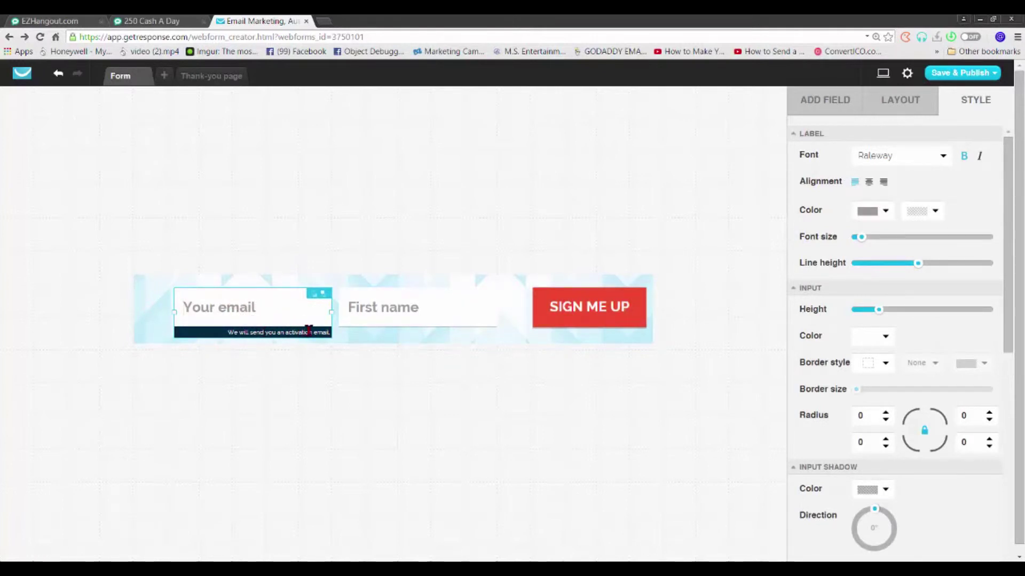
click(321, 307)
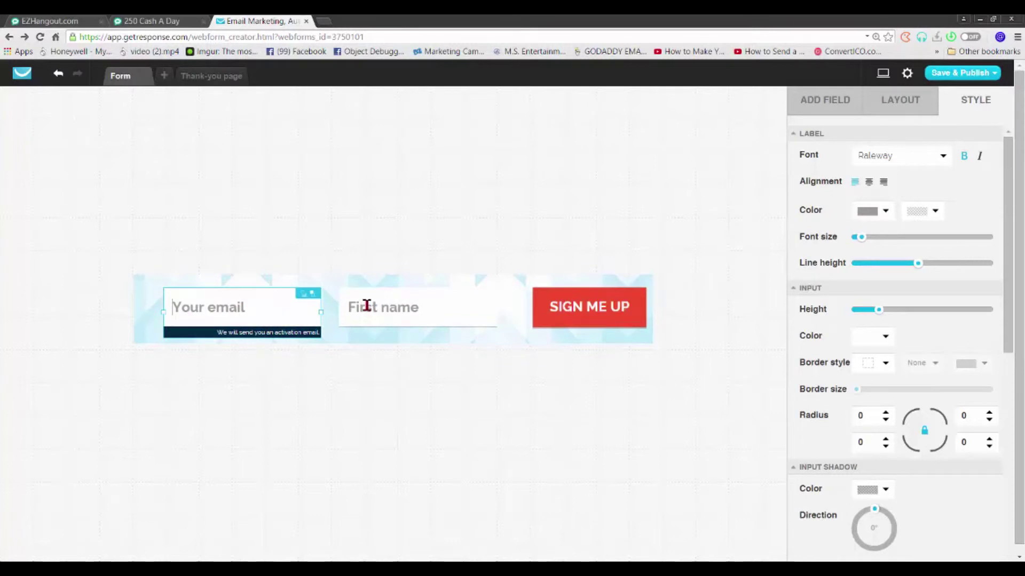
click(439, 297)
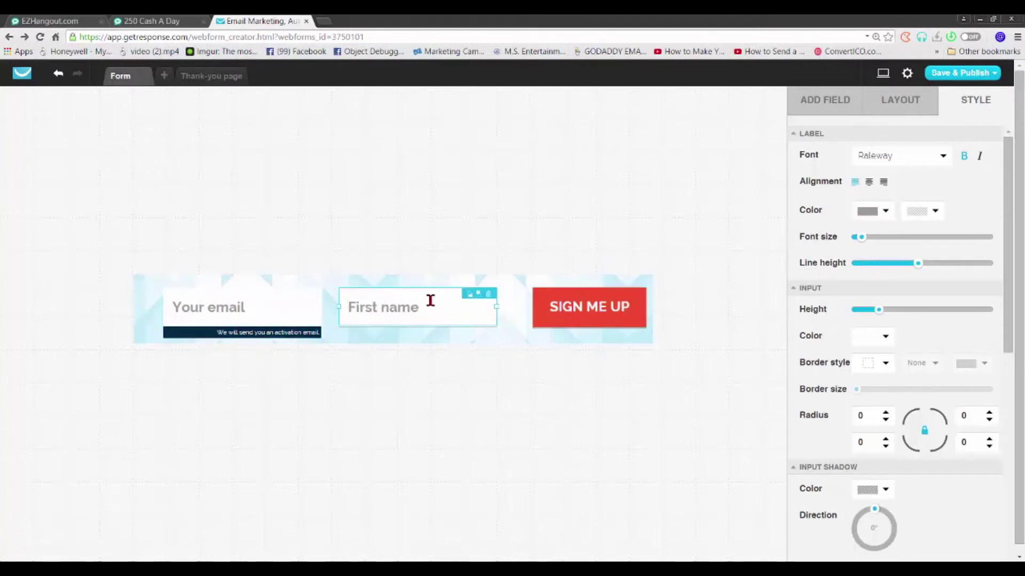
click(431, 301)
click(414, 339)
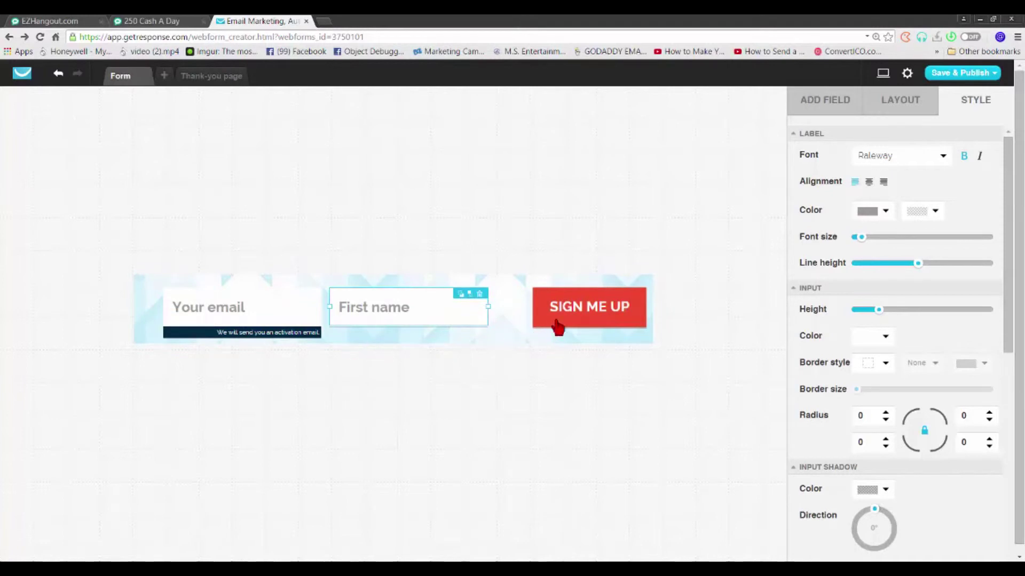
click(580, 303)
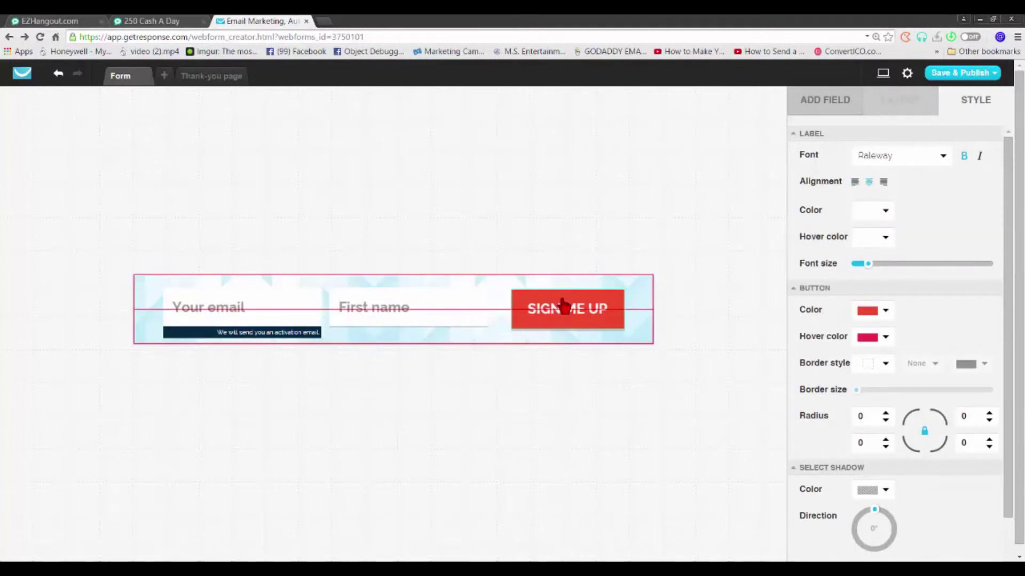
drag(561, 305, 559, 304)
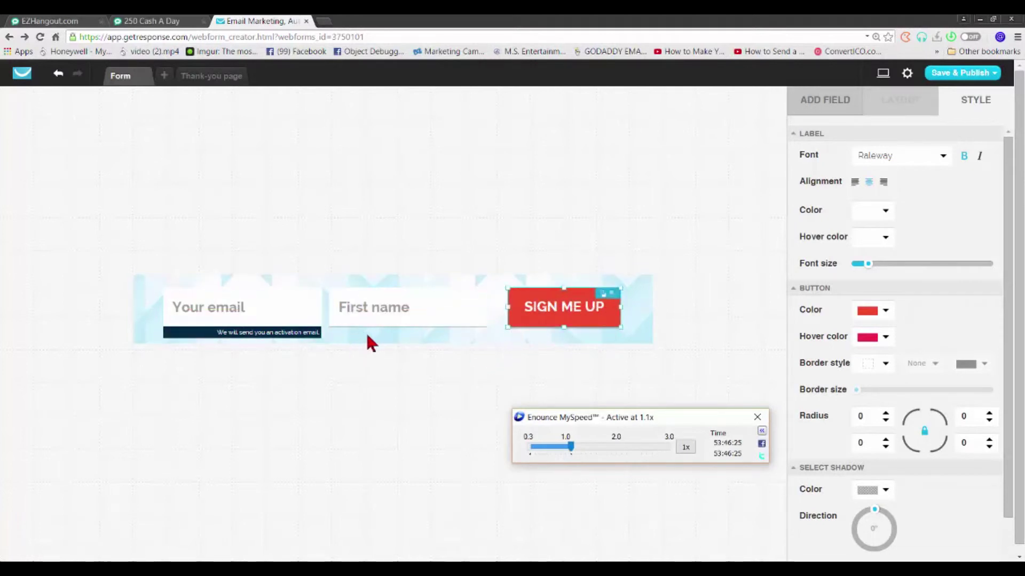
Save and publish the horizontal form, opening its JavaScript installation code
click(979, 73)
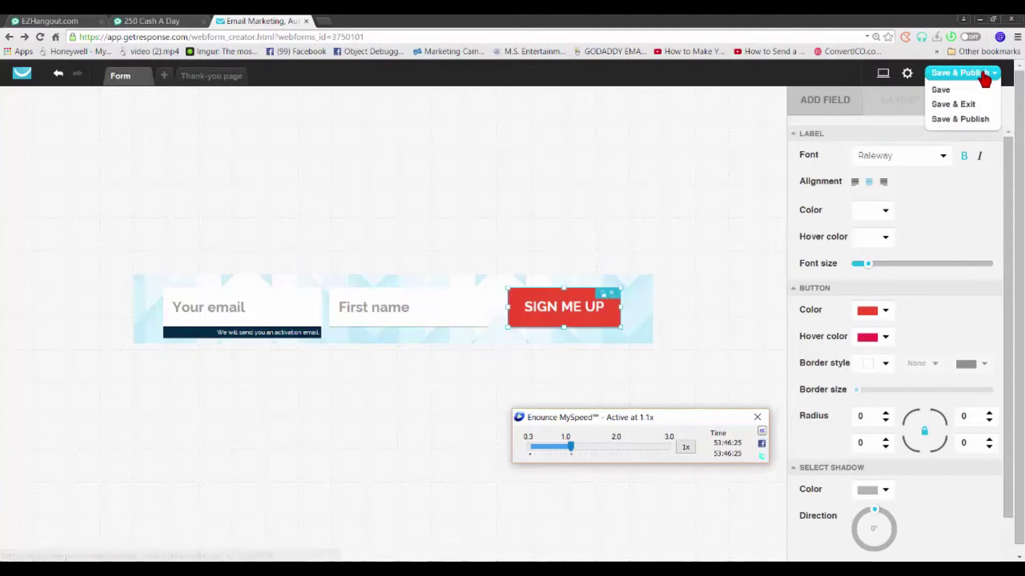
click(976, 90)
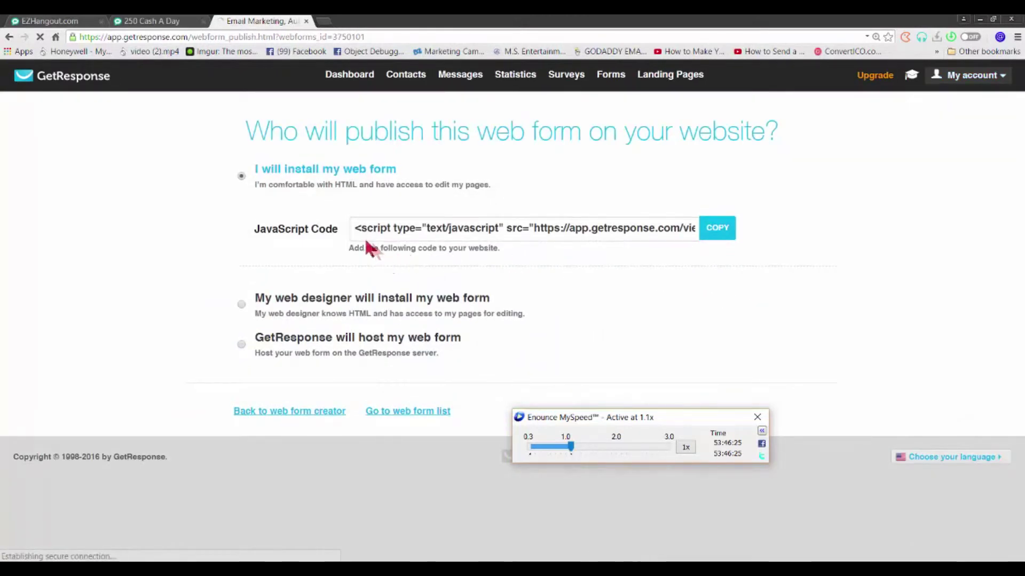
click(354, 229)
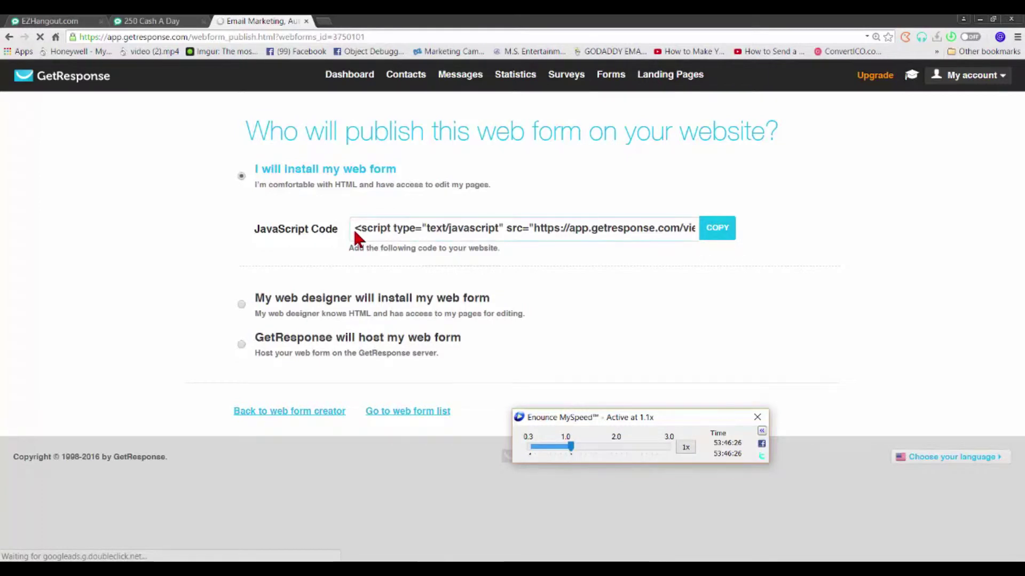
Reload the 250 Cash A Day page, pause its video and check the opt-in bar beneath it
click(143, 21)
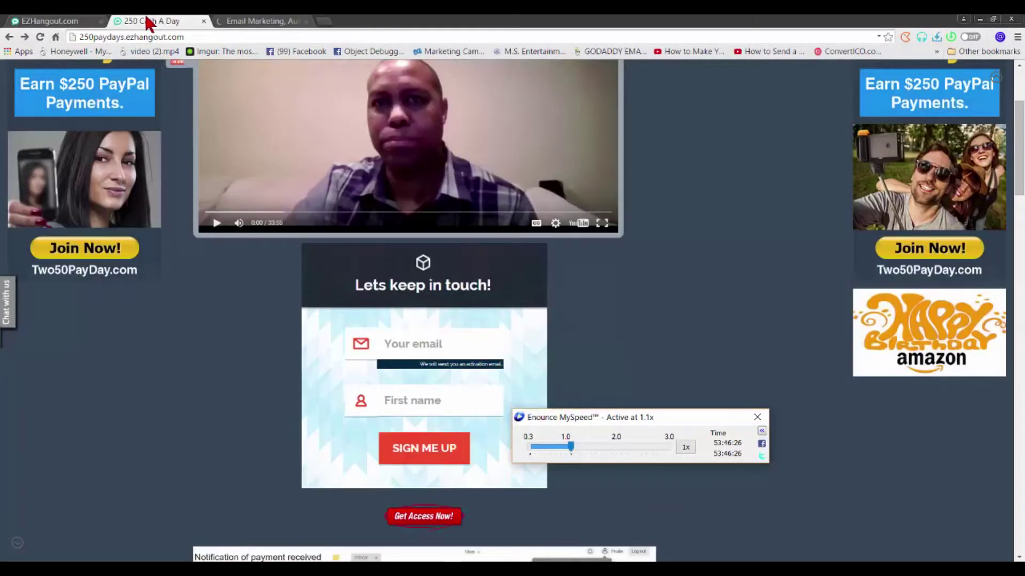
click(40, 36)
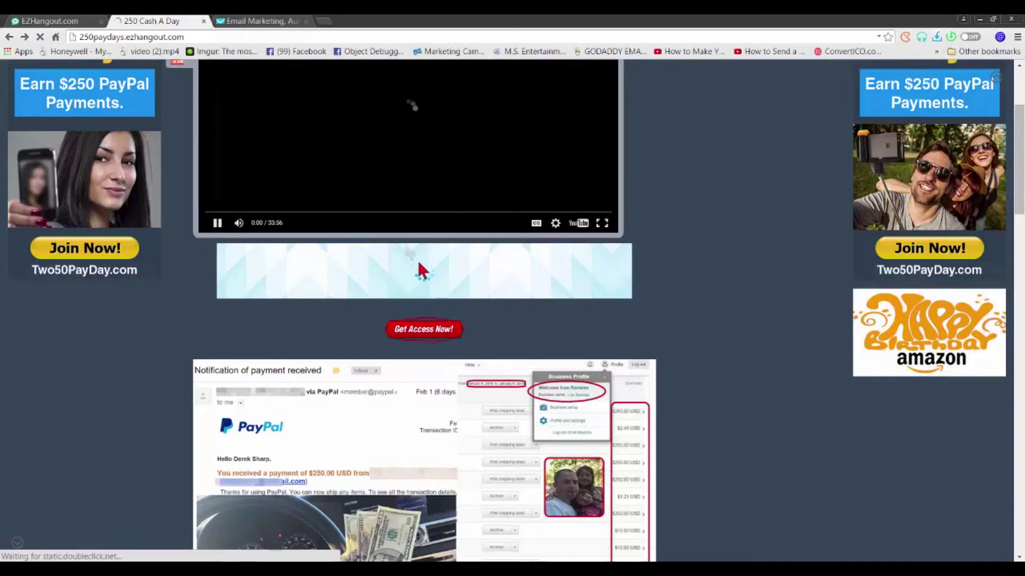
click(217, 223)
click(423, 326)
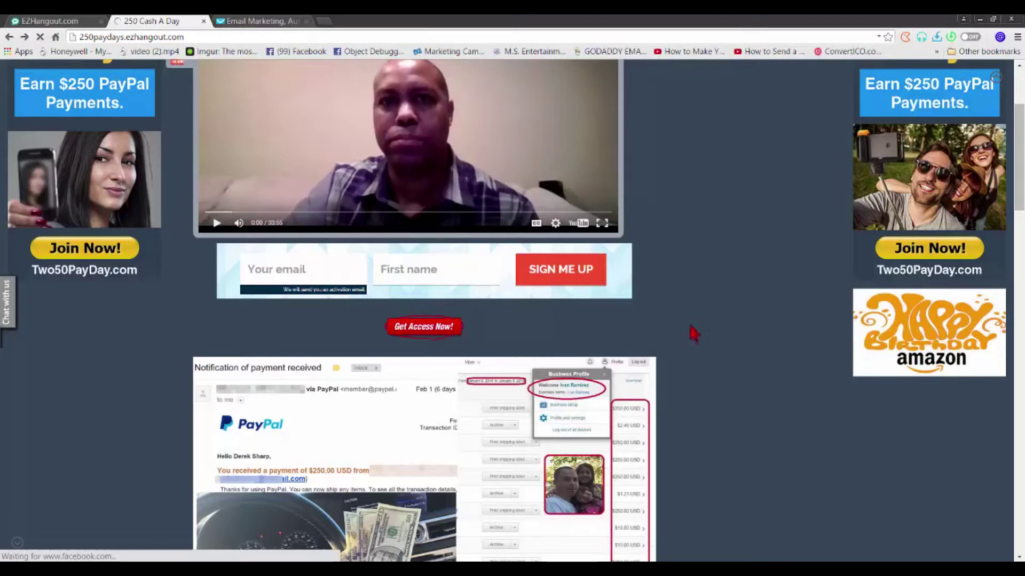
scroll(694, 331, up, 2)
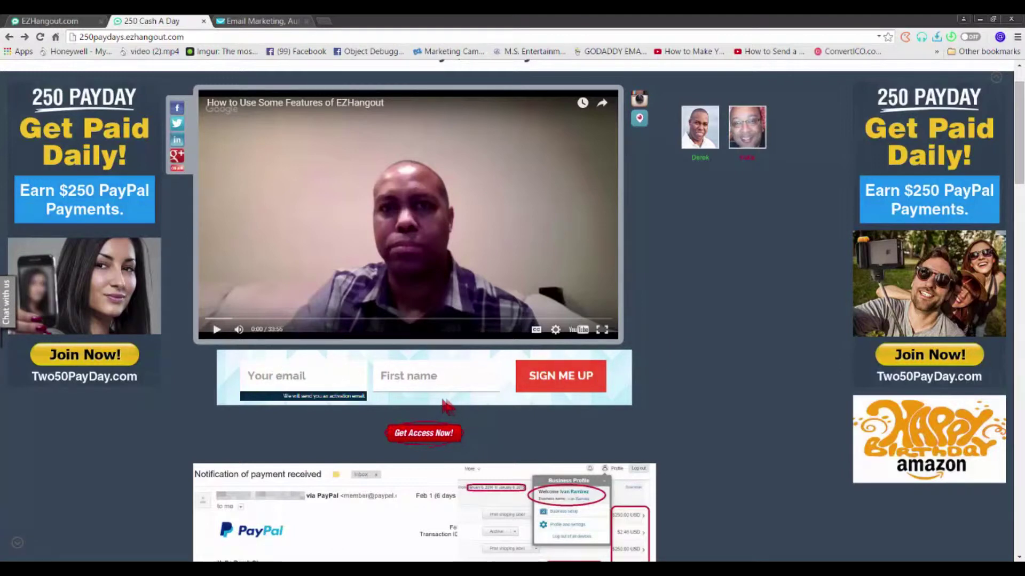
Return to GetResponse's form template gallery and start a new web form from the Get a Free Copy template
click(241, 25)
click(8, 38)
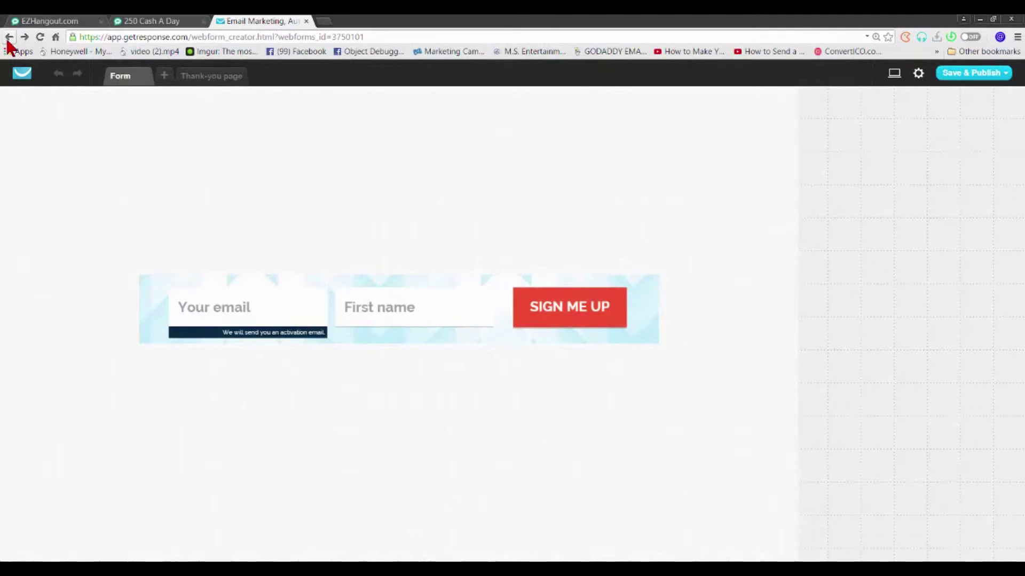
click(8, 40)
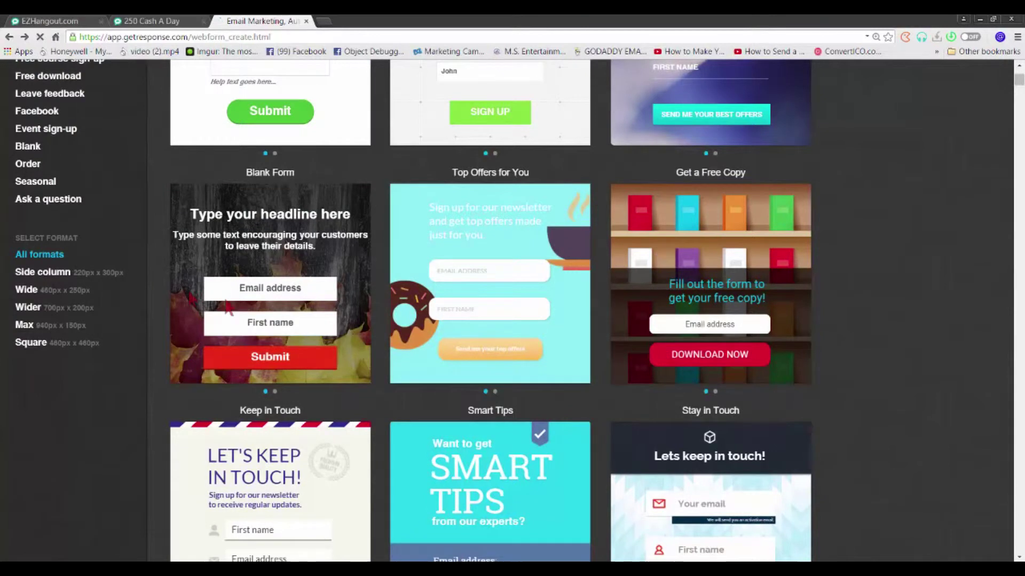
mouse_move(692, 282)
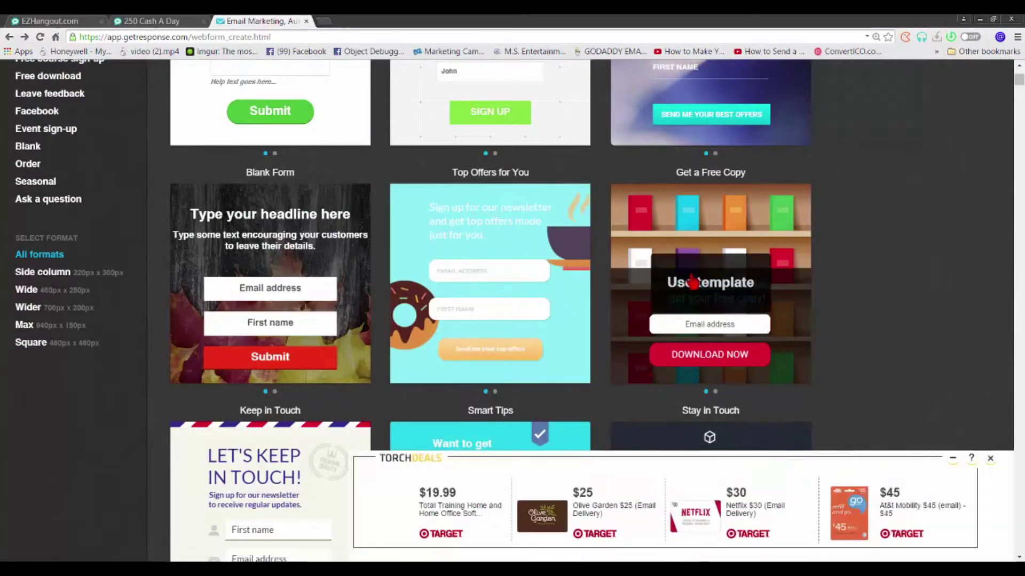
click(707, 288)
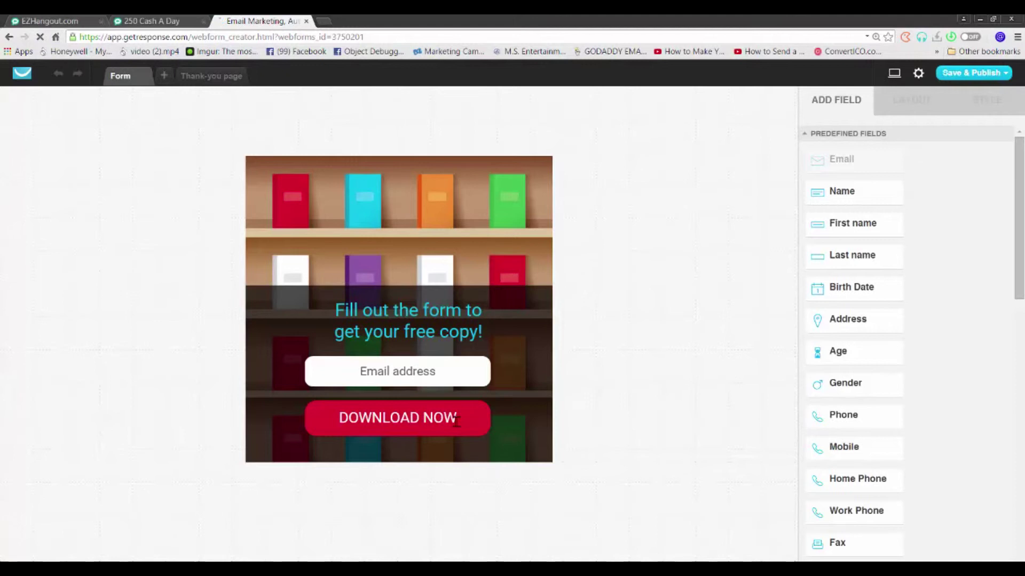
Shrink the bookshelf form background and move the Email address field right so it sits inside the smaller form
click(386, 261)
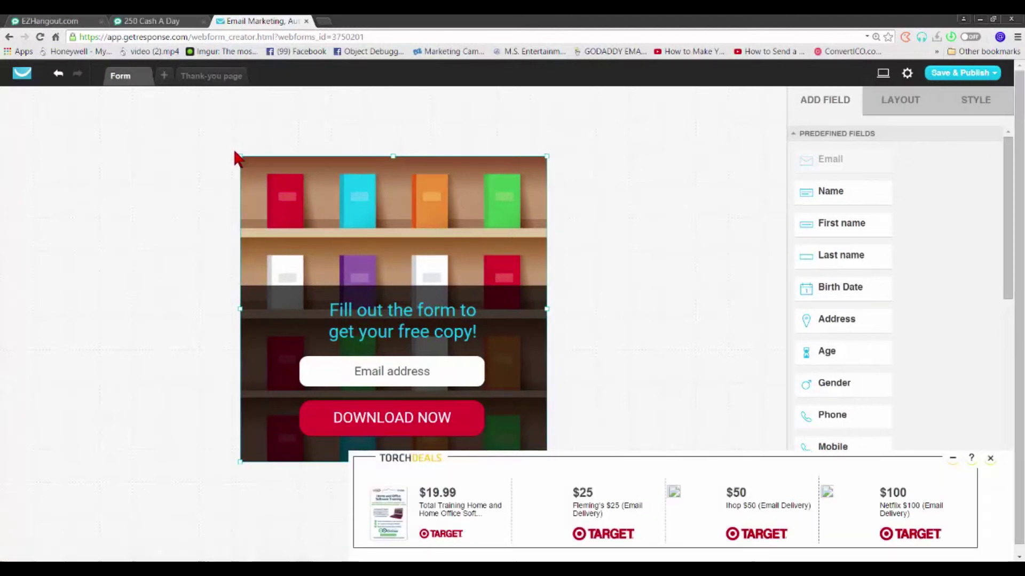
drag(240, 157, 273, 200)
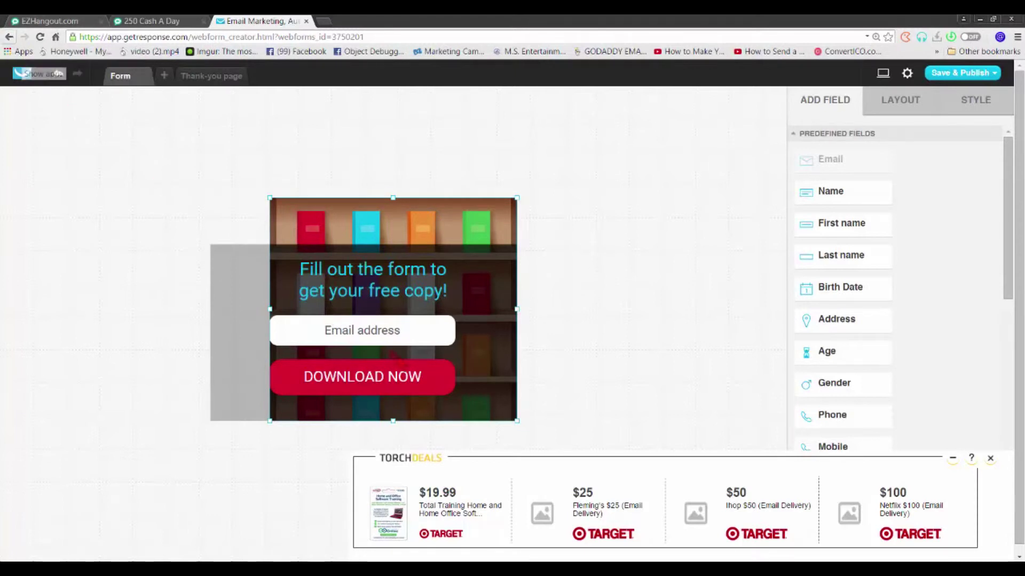
click(306, 327)
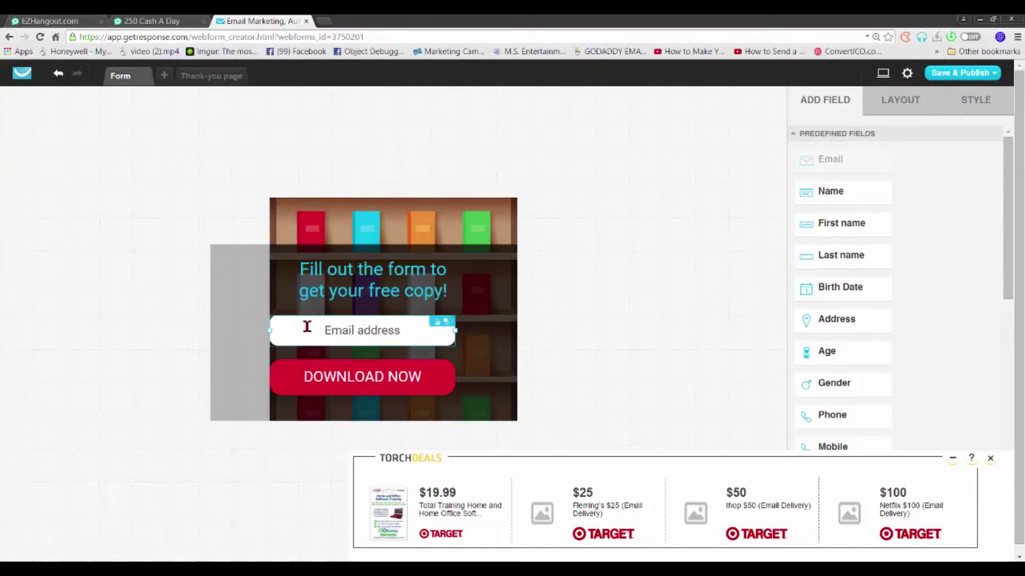
double_click(352, 334)
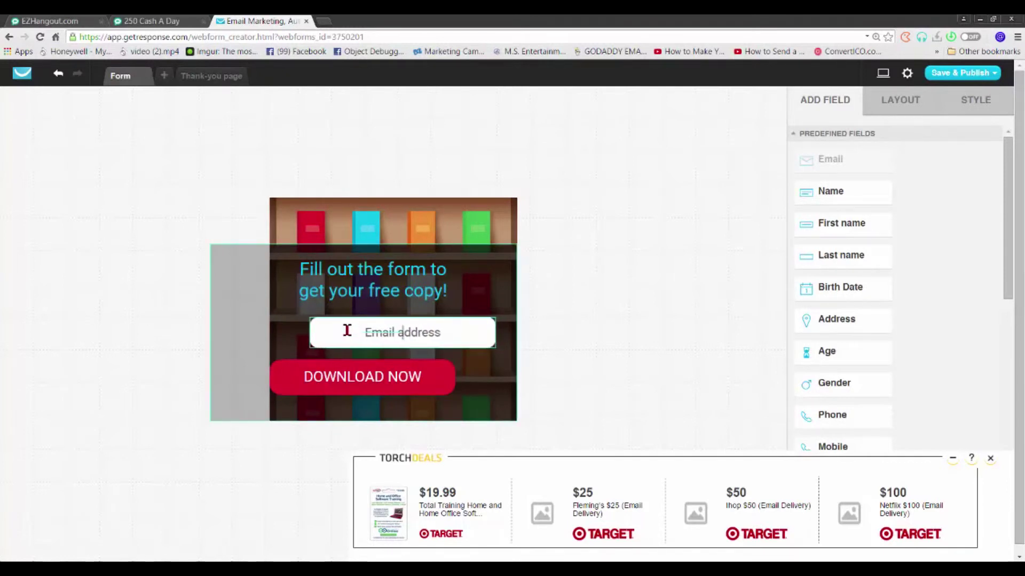
key(Escape)
Align the DOWNLOAD NOW button under the Email address field and centre the free-copy headline above the field
click(295, 380)
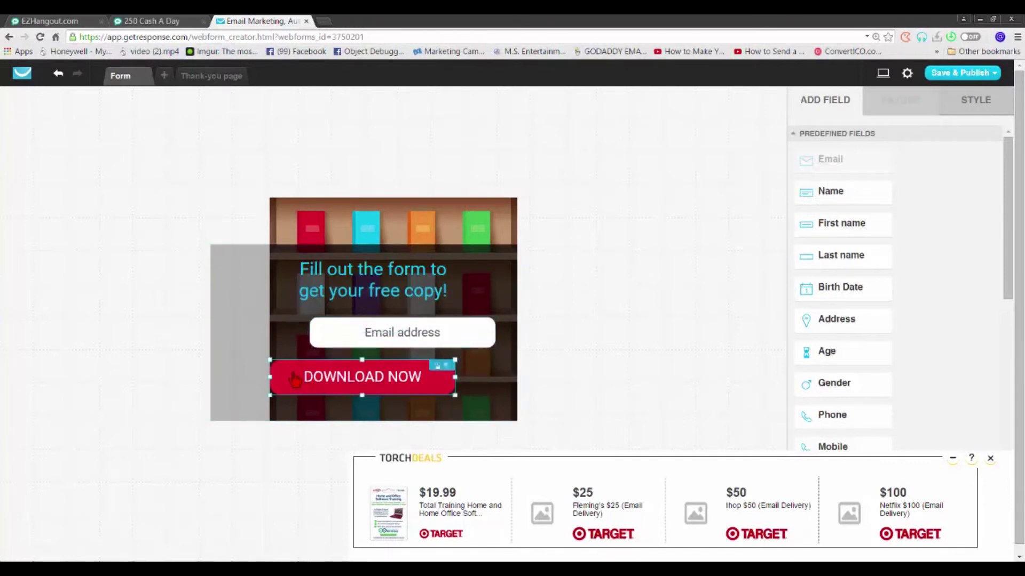
drag(336, 394, 334, 386)
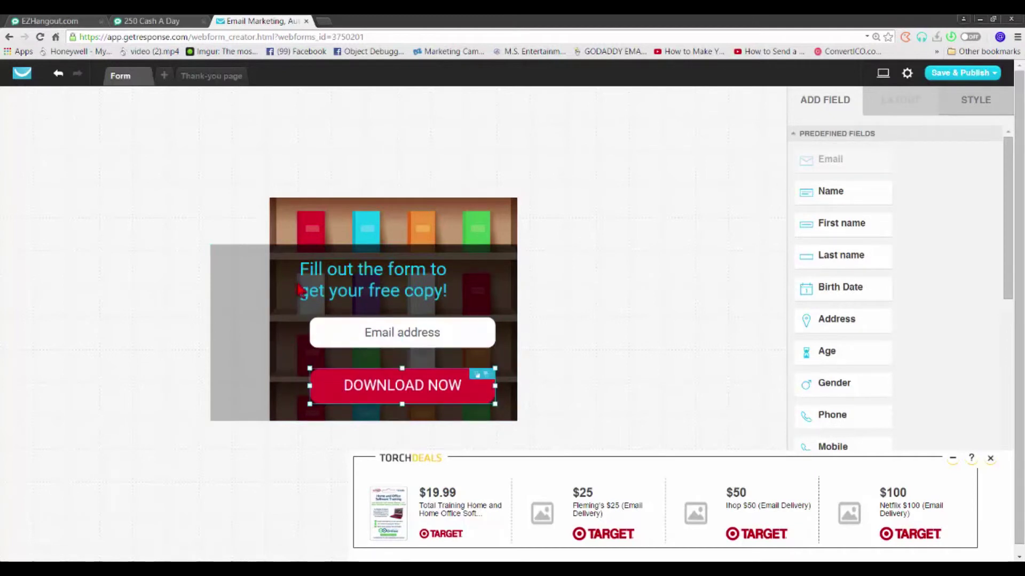
click(315, 287)
click(317, 283)
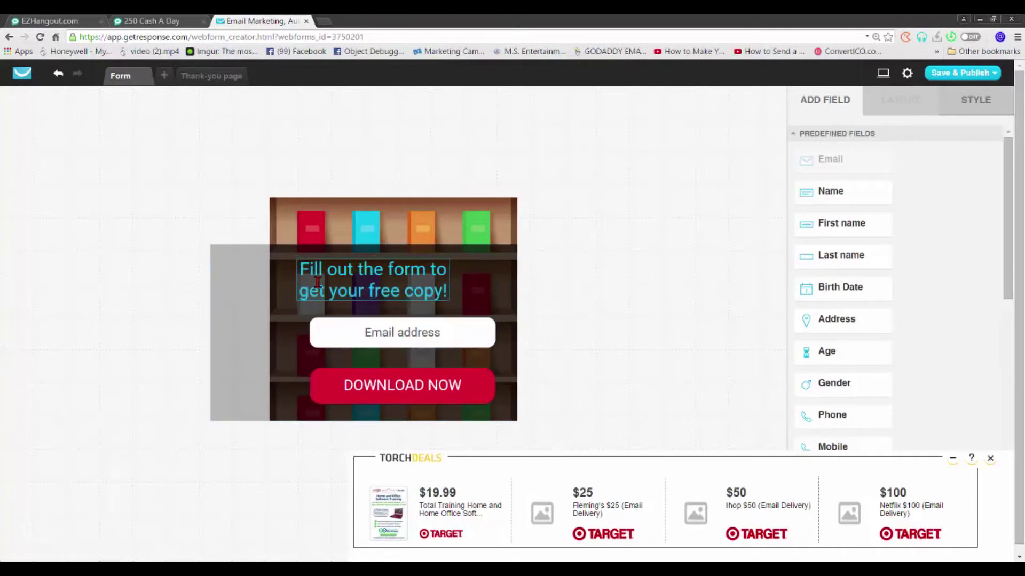
drag(316, 282, 345, 282)
click(250, 206)
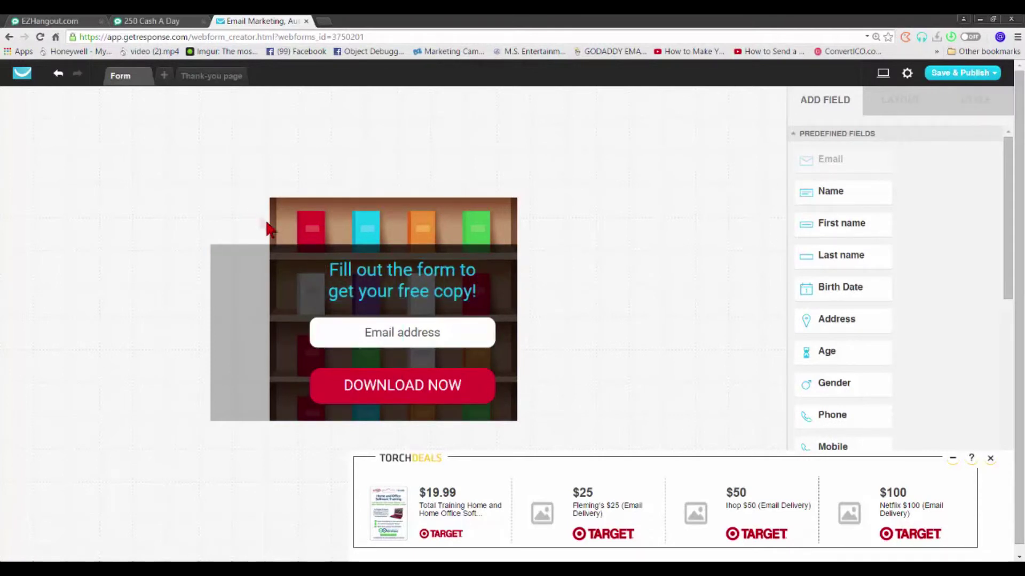
Save and publish the bookshelf form, select its JavaScript code and dismiss the shopping ad
click(971, 73)
click(960, 119)
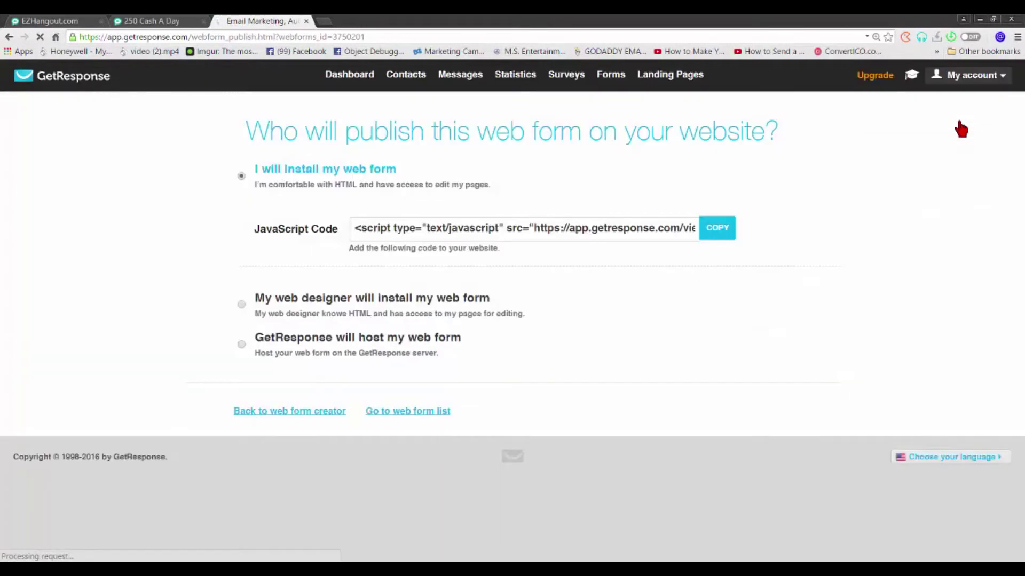
click(394, 231)
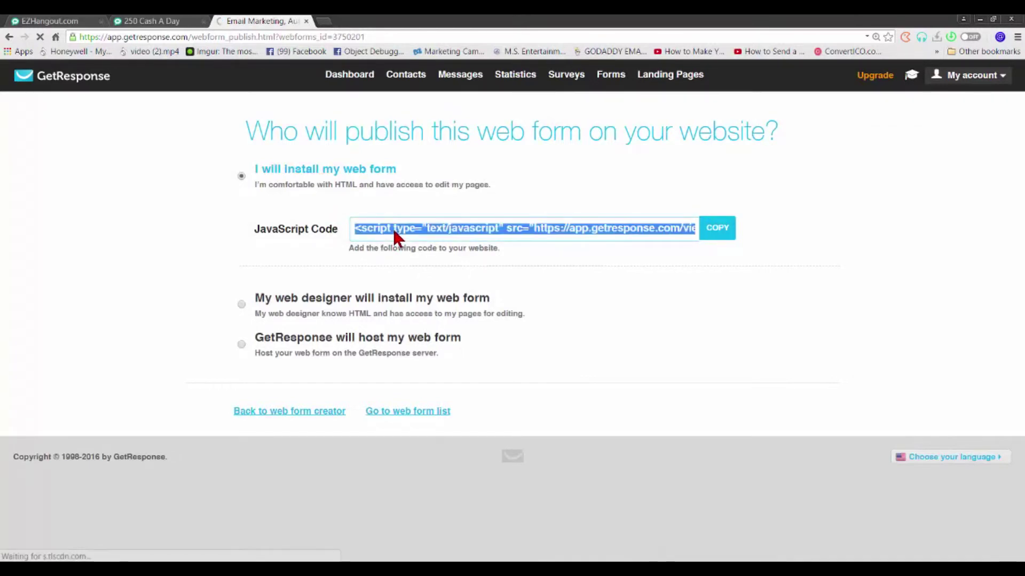
click(393, 228)
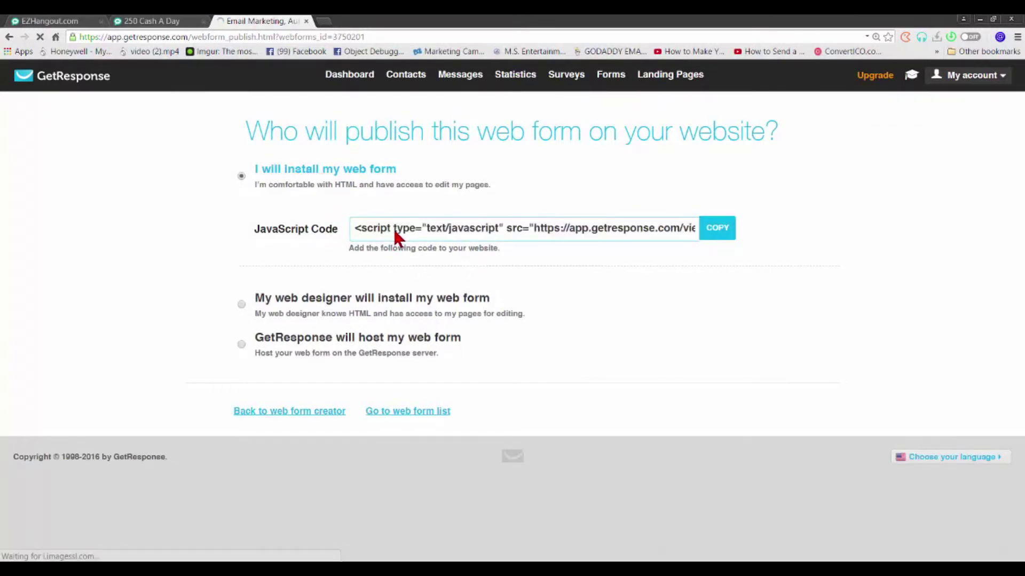
click(395, 226)
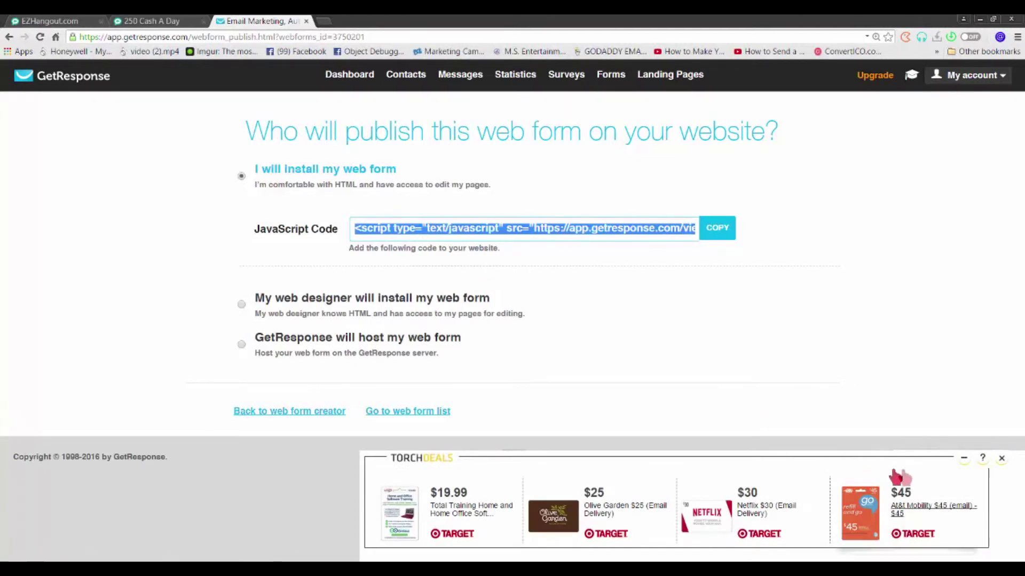
click(1002, 459)
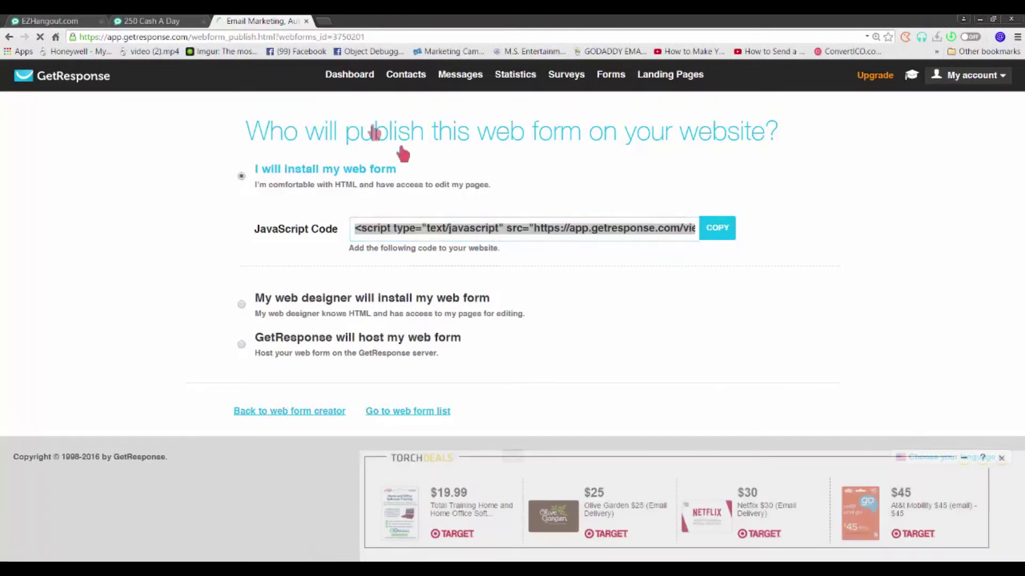
click(48, 25)
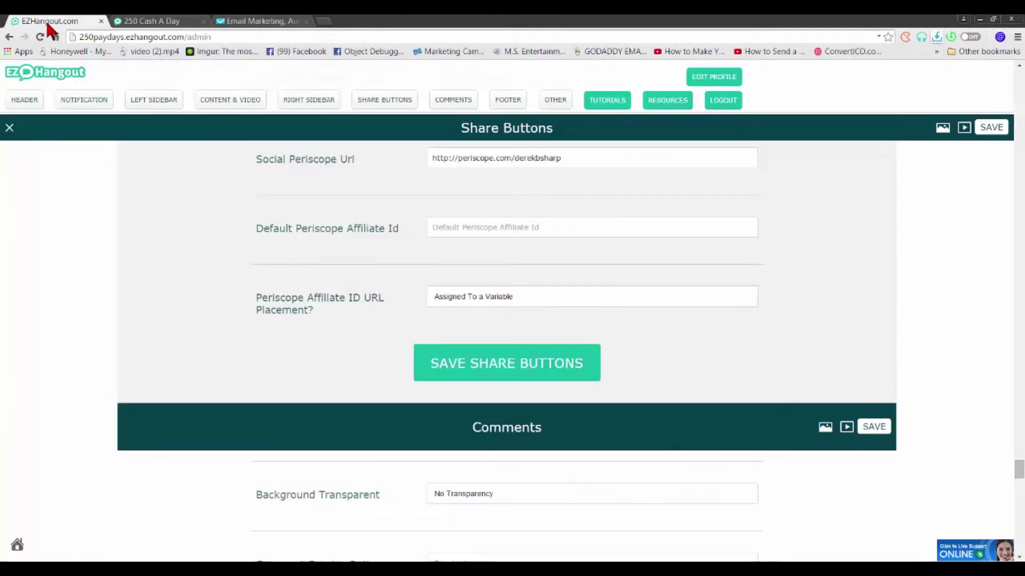
click(249, 21)
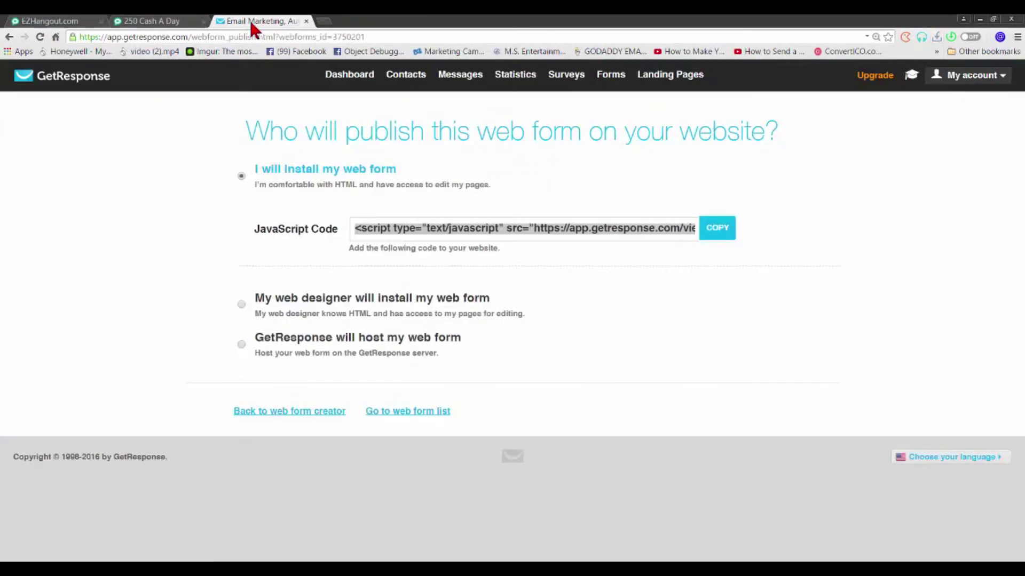
Return to the bookshelf form's editor and set its display type to Pop over with the position Bottom left
click(9, 37)
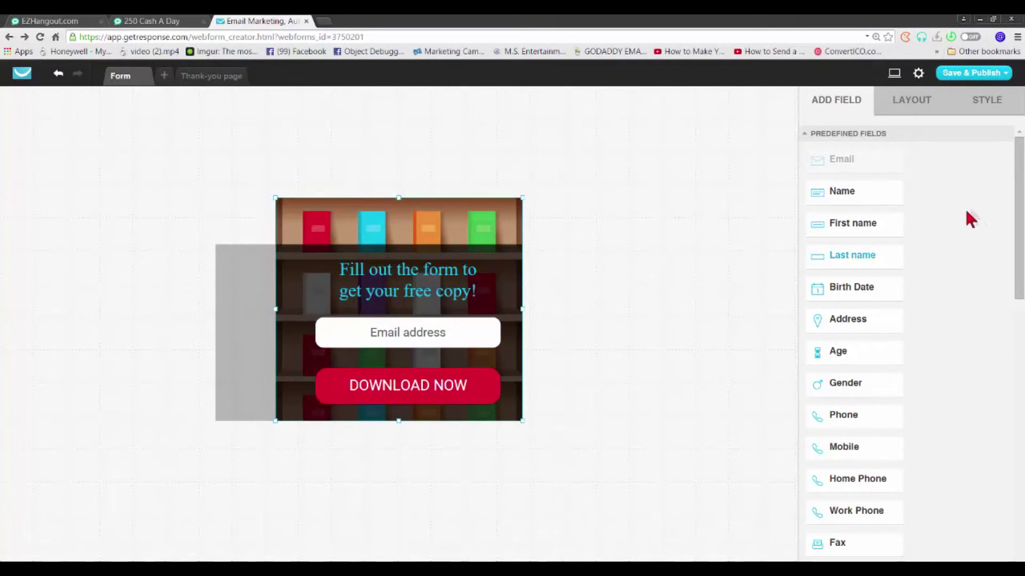
click(907, 100)
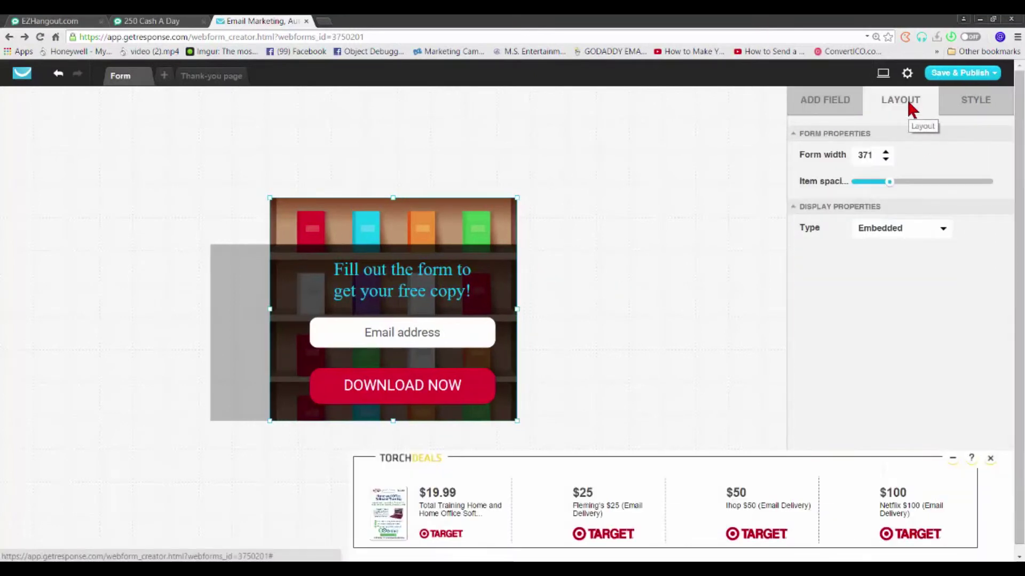
click(878, 235)
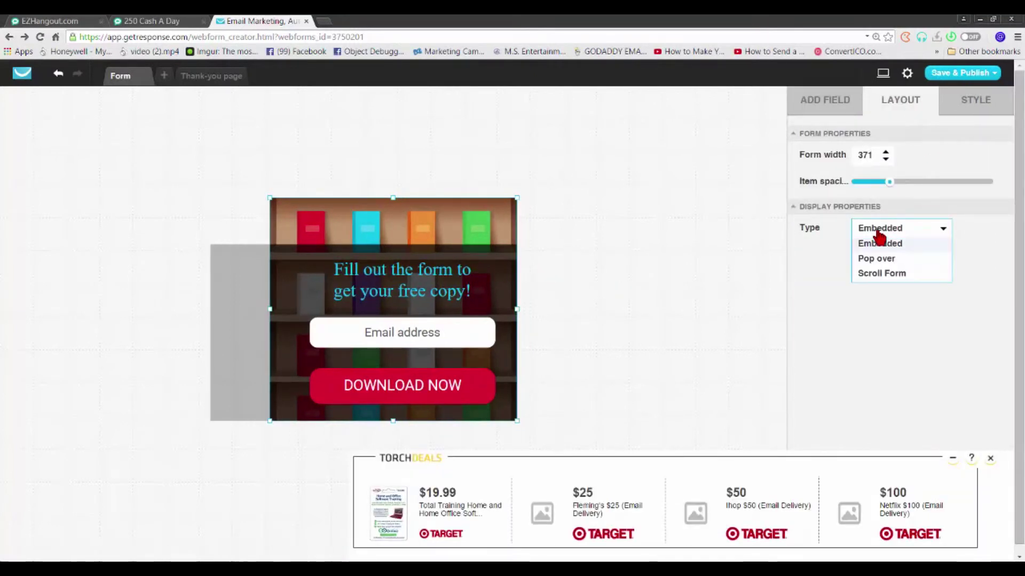
click(869, 260)
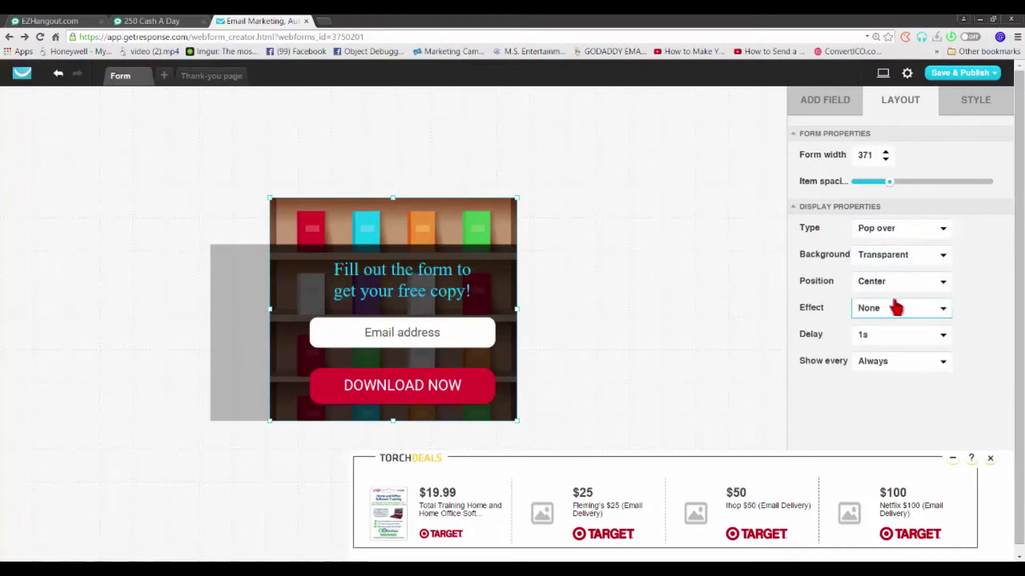
click(877, 287)
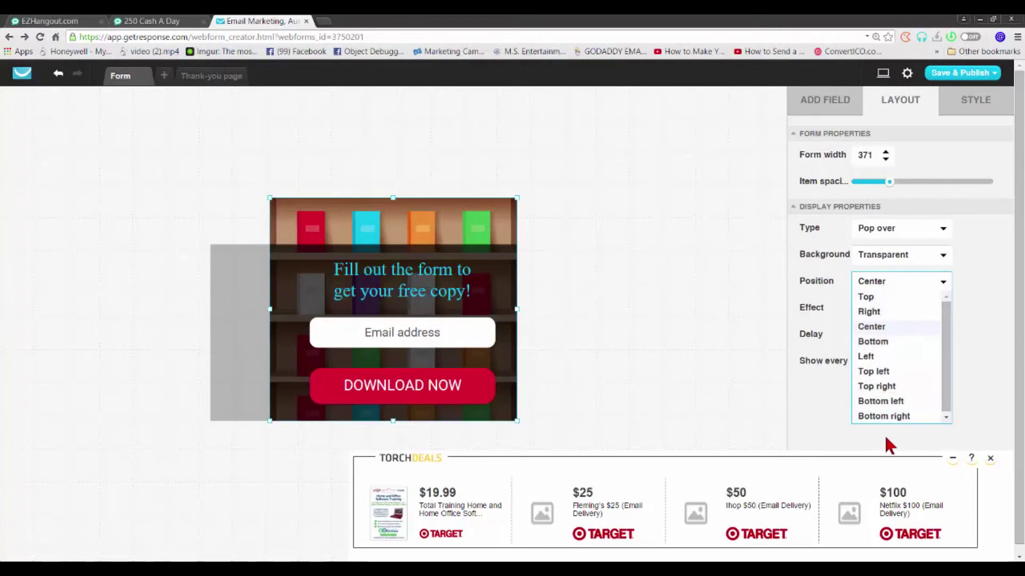
click(869, 403)
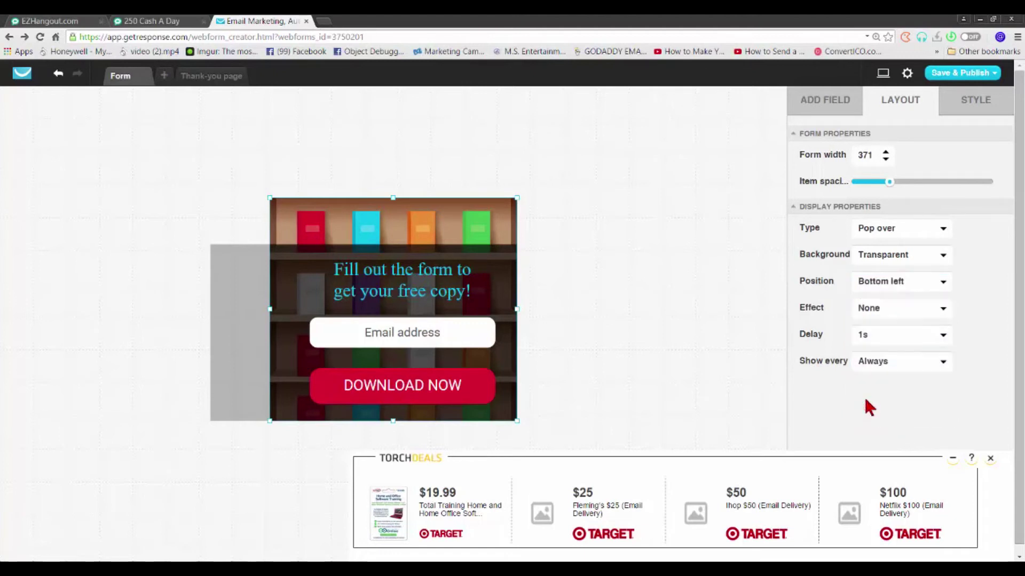
Save and publish the pop-over form, dismiss the shopping ad and select the form's full JavaScript code for copying
click(940, 74)
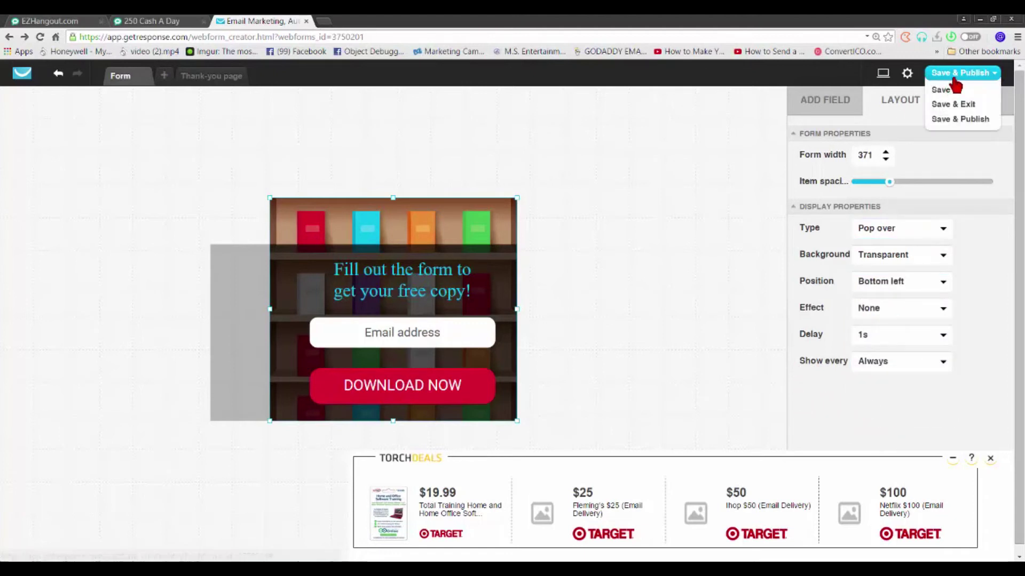
click(956, 121)
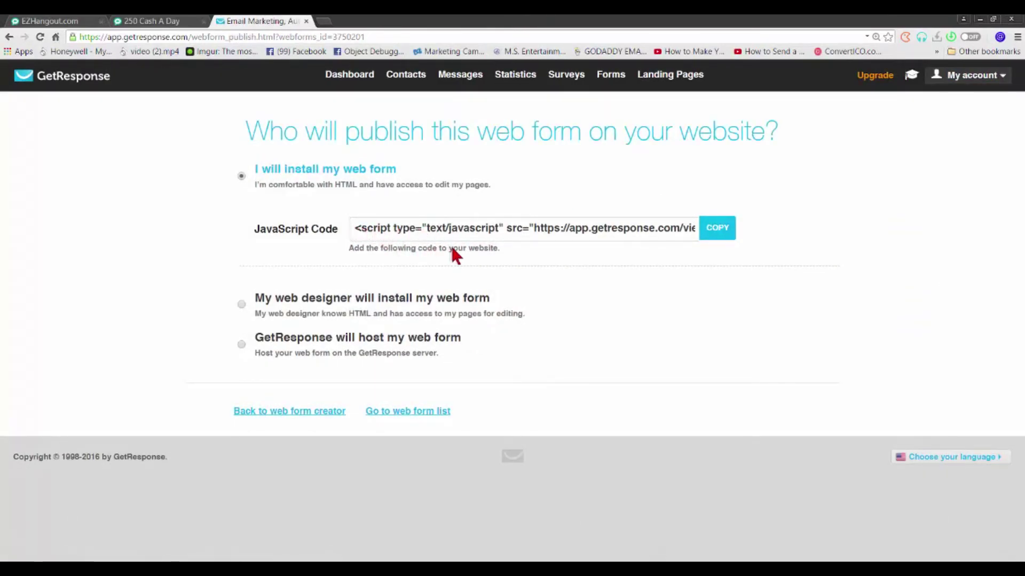
click(358, 228)
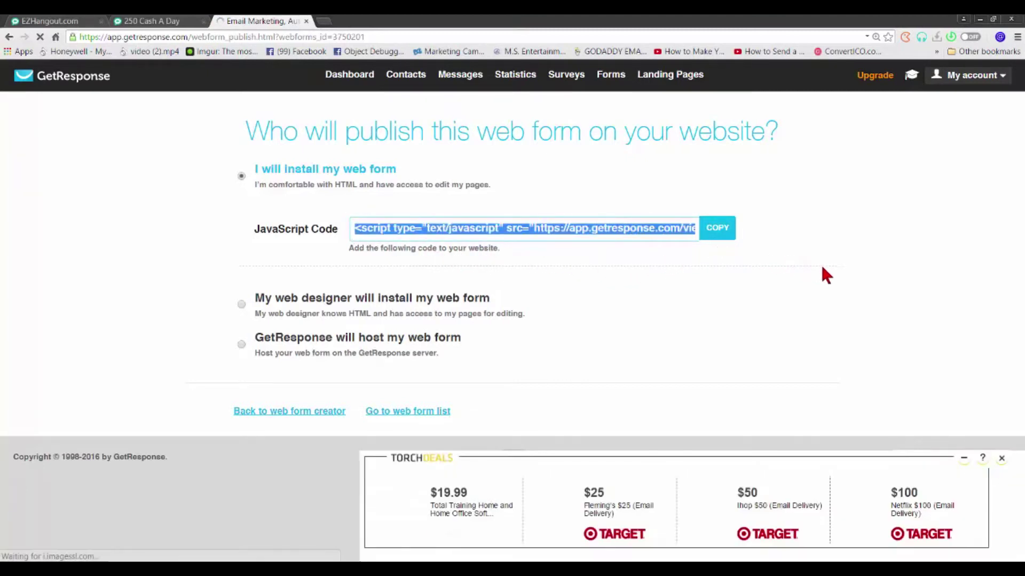
click(1000, 459)
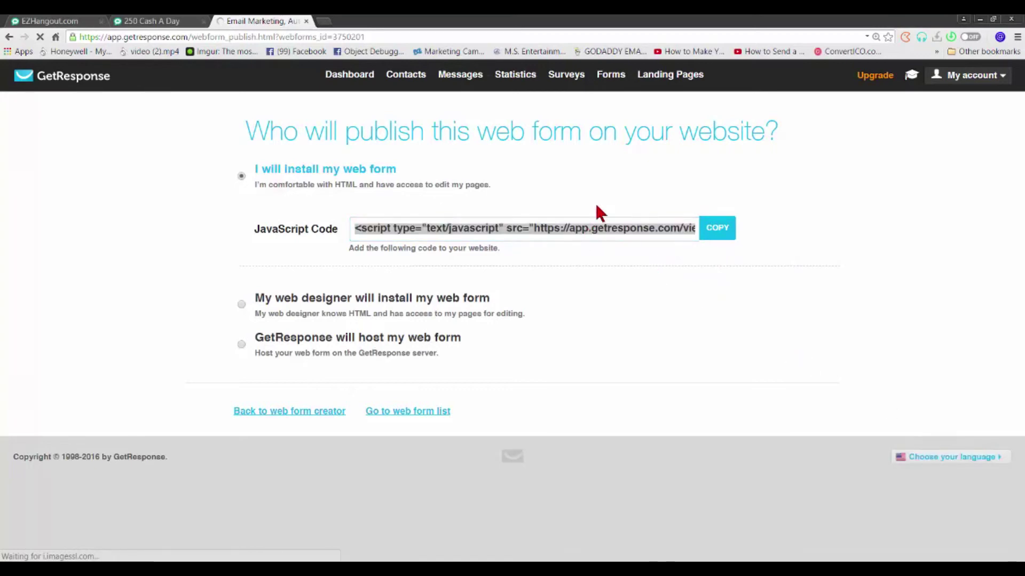
click(609, 232)
click(609, 235)
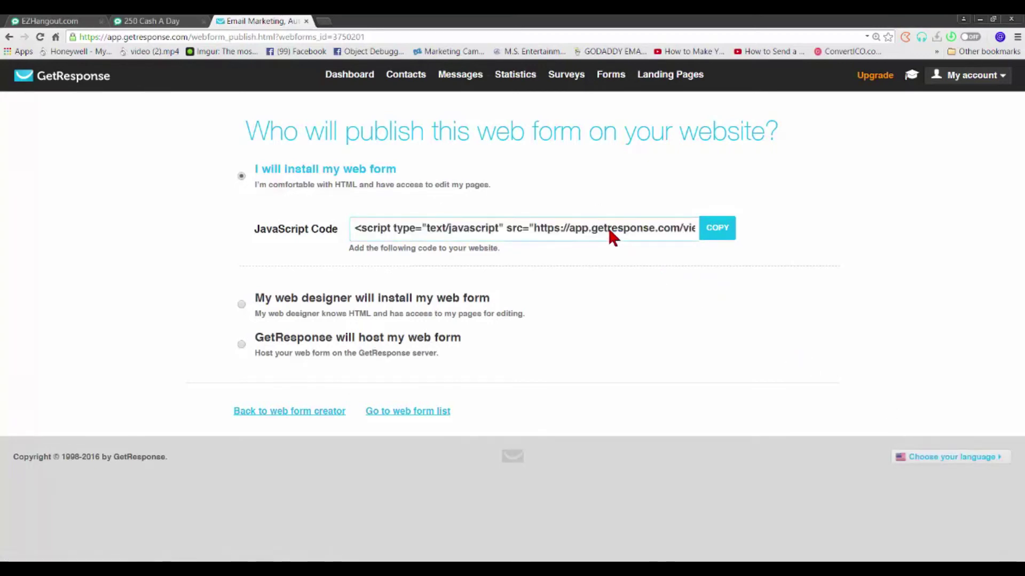
key(ctrl+a)
click(608, 225)
key(ctrl+a)
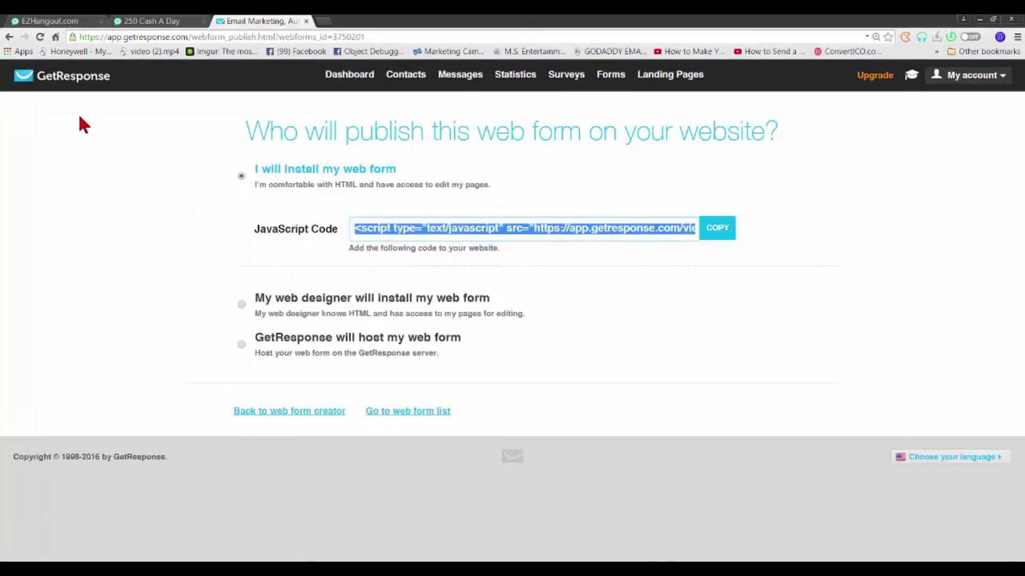
Switch to the EZHangout admin page and clear the Subscription Widget Script (Embeded HTML Form) in Other Options
click(54, 22)
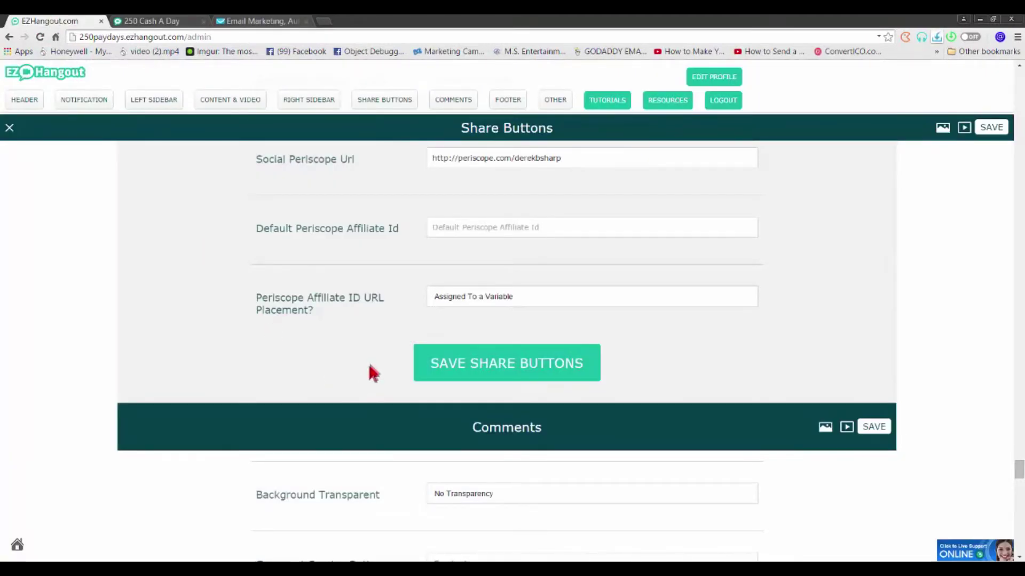
scroll(381, 350, down, 4)
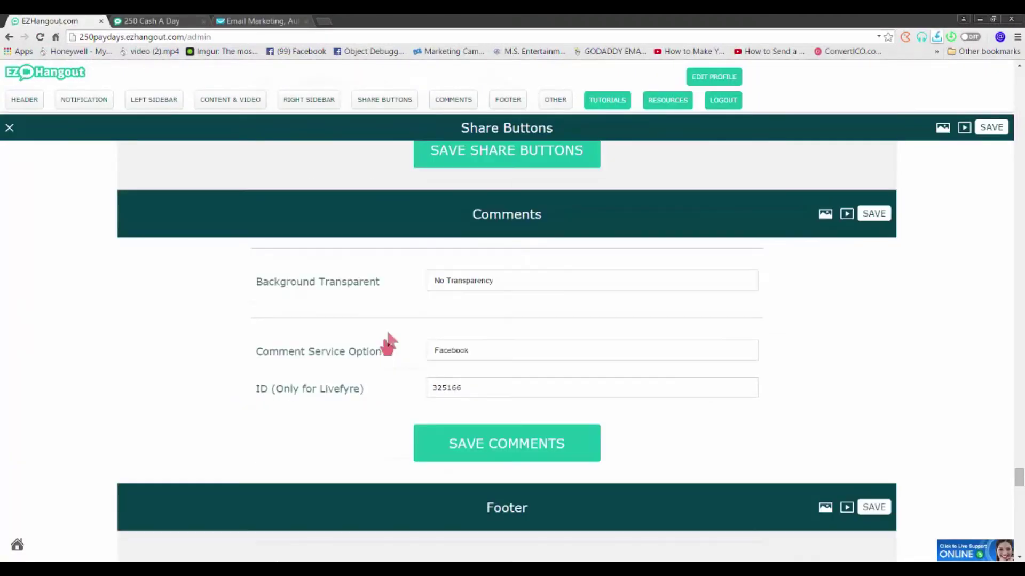
click(551, 103)
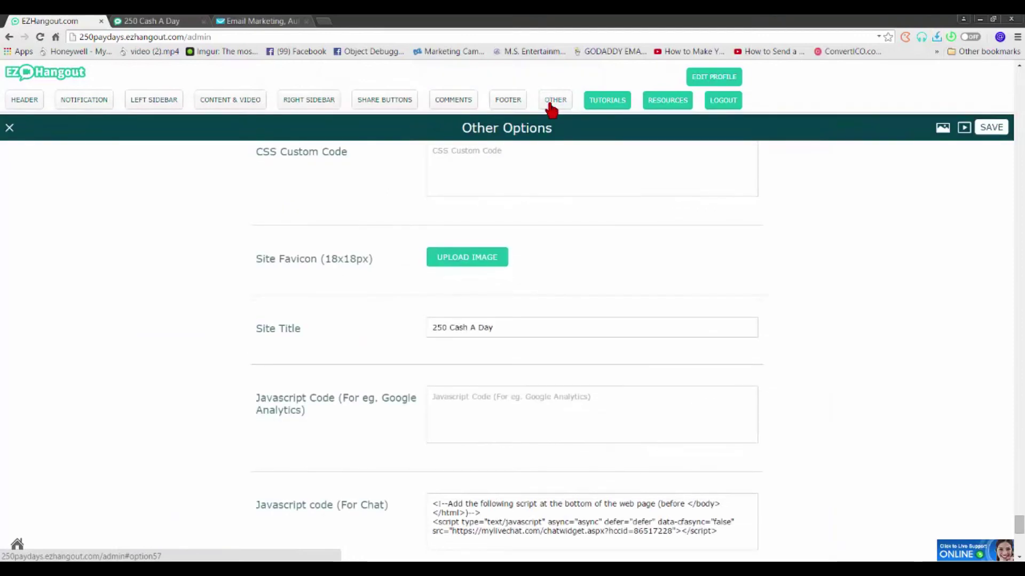
scroll(570, 439, down, 4)
scroll(571, 440, down, 8)
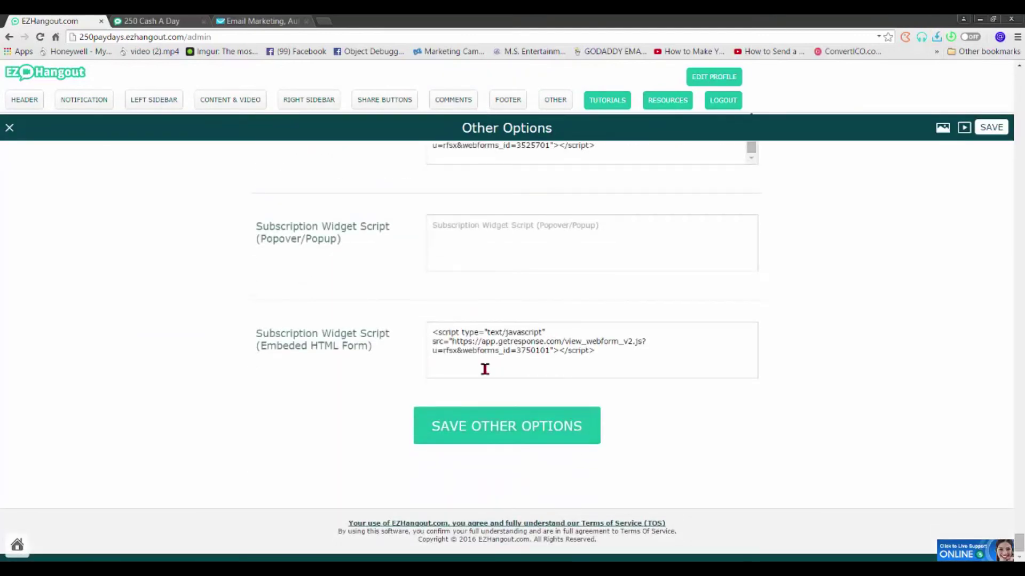
click(629, 359)
key(ctrl+a)
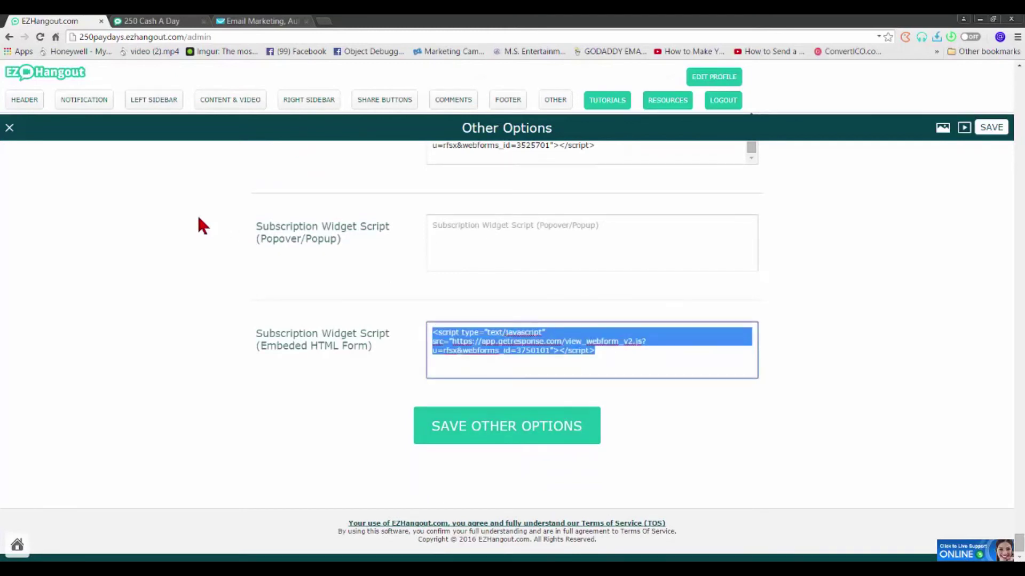
key(BackSpace)
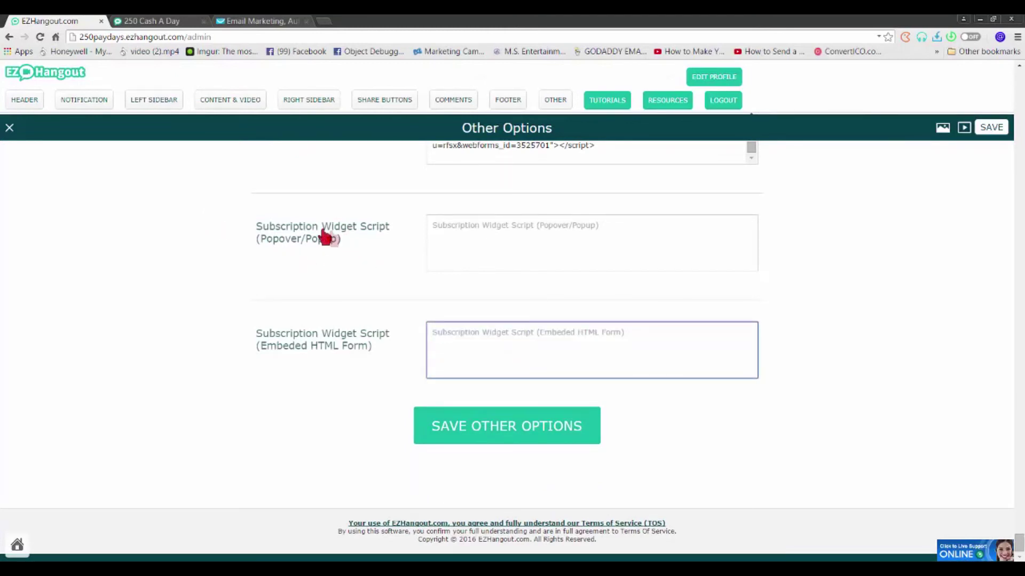
Paste the GetResponse form script into Subscription Widget Script (Popover/Popup) and save the other options
drag(255, 223, 348, 246)
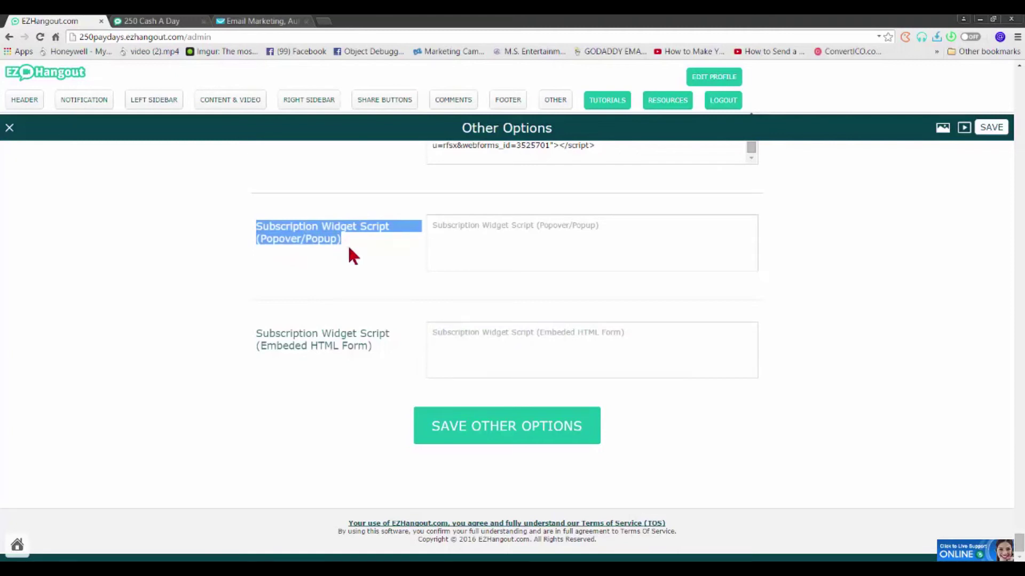
click(515, 255)
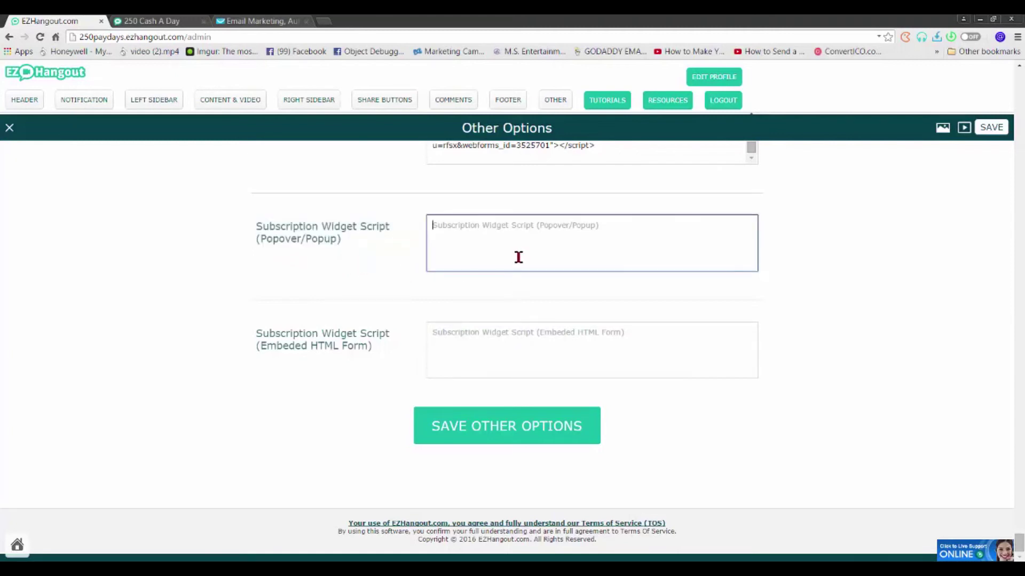
text(<script type="text/javascript" src="https://app.getresponse.com/view_webform_v2.js?u=rfsx&webforms_id=3750201"></script>)
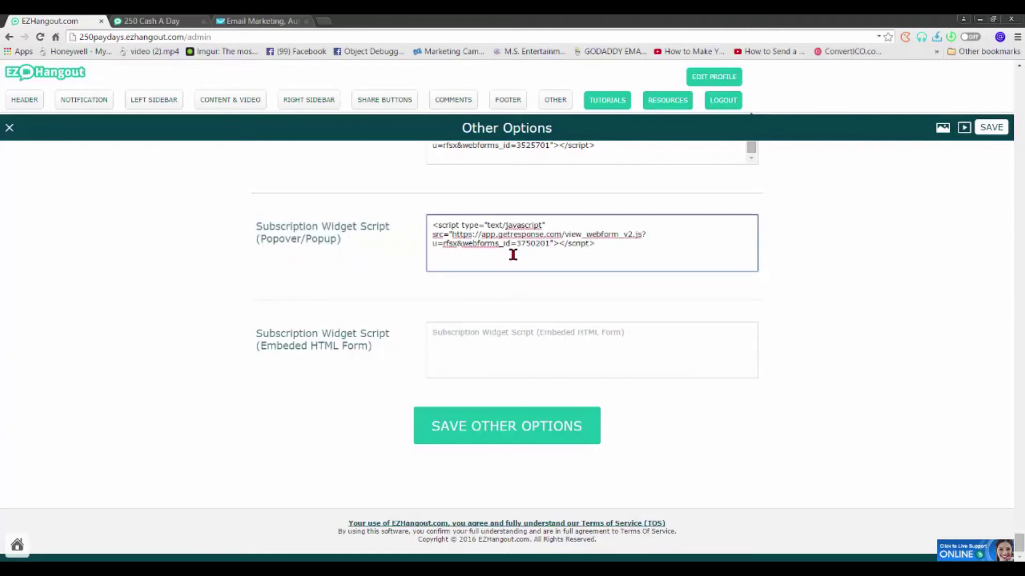
click(515, 431)
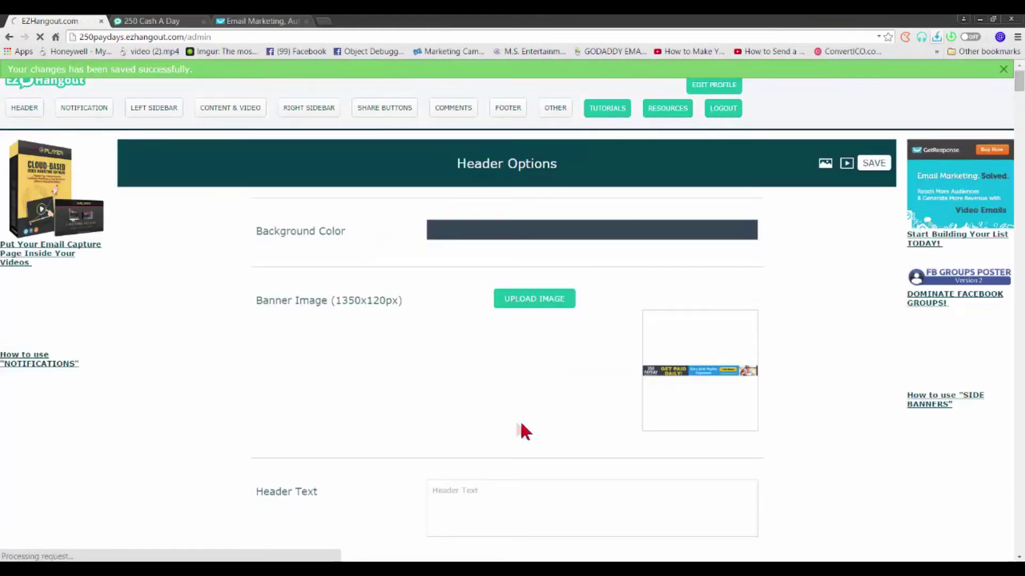
Reload the live 250 Cash A Day page and check how the pop-over form behaves while the page scrolls
click(138, 21)
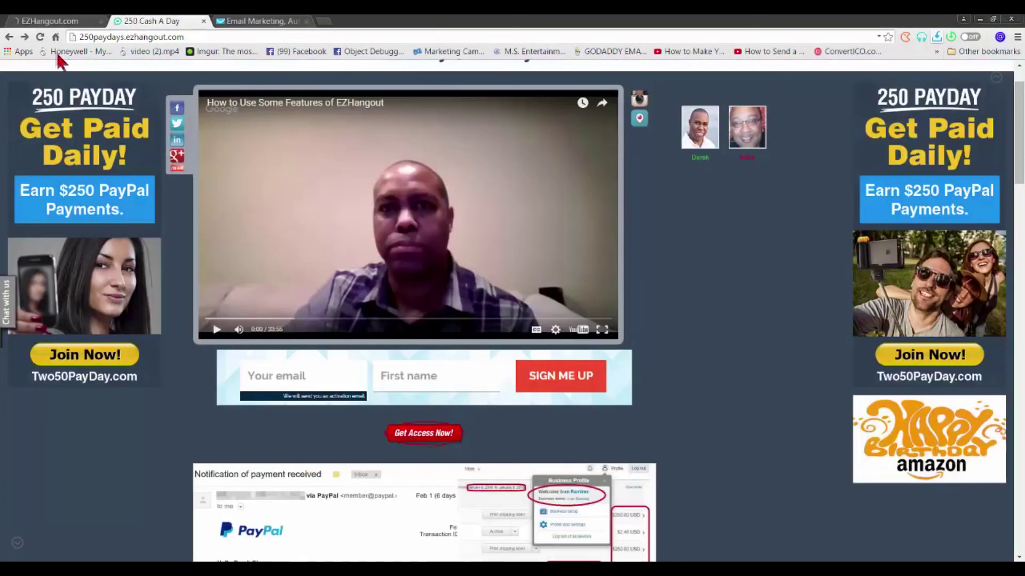
click(38, 35)
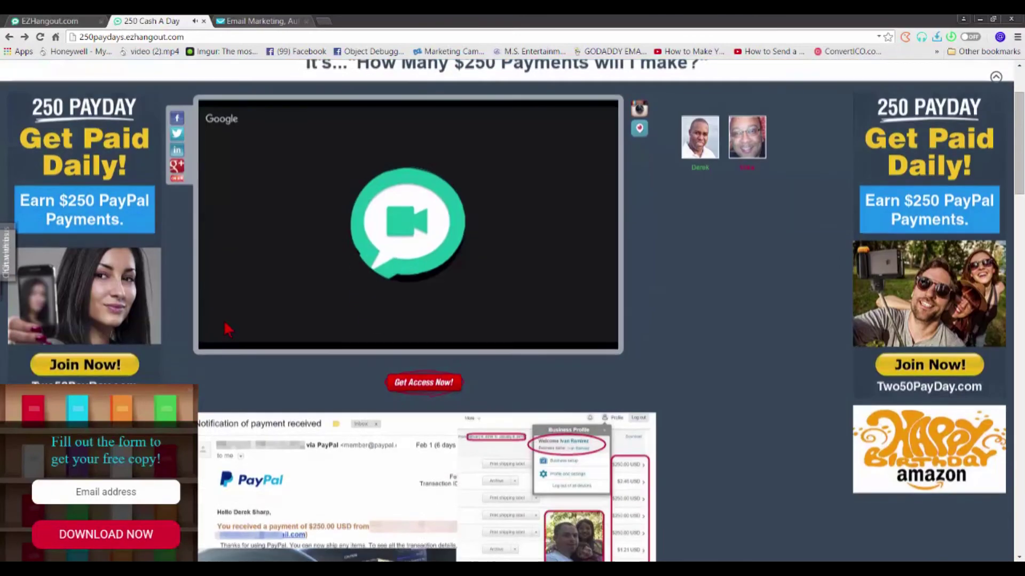
scroll(224, 327, down, 3)
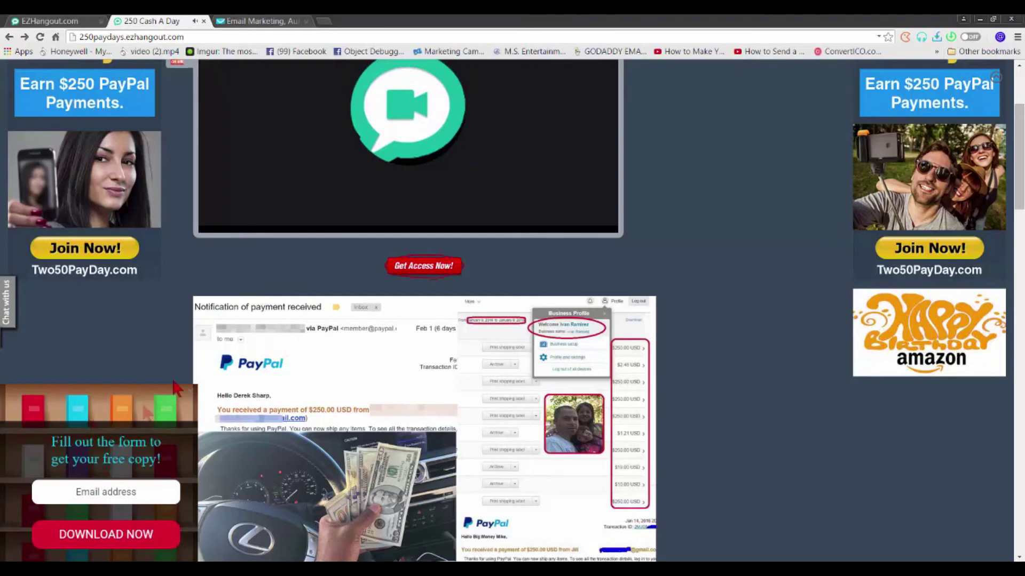
scroll(206, 318, up, 1)
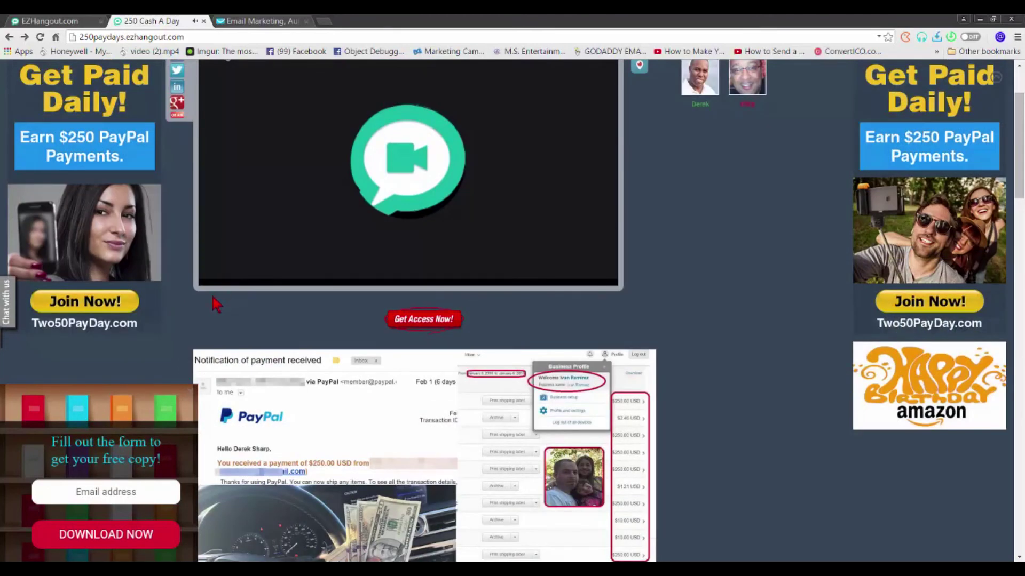